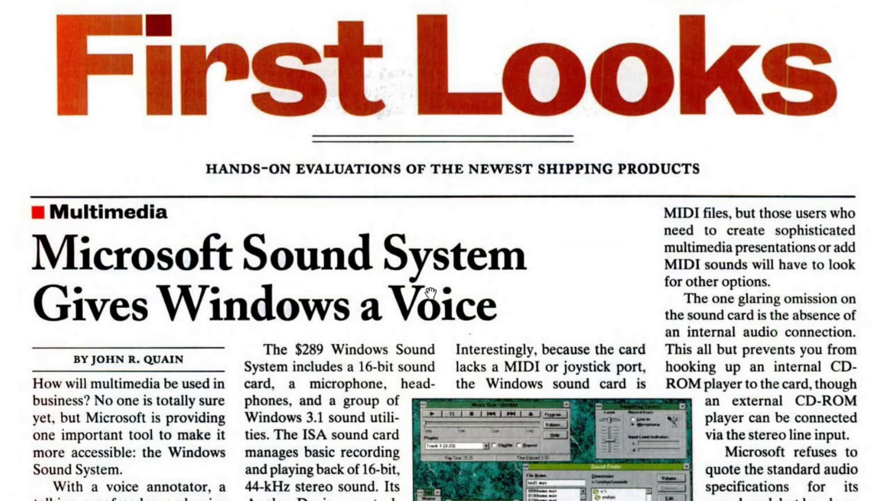
Read through the magazine review of the Microsoft Windows Sound System, from its opening page to the continued page's sound card photo.
scroll(430, 292, down, 3)
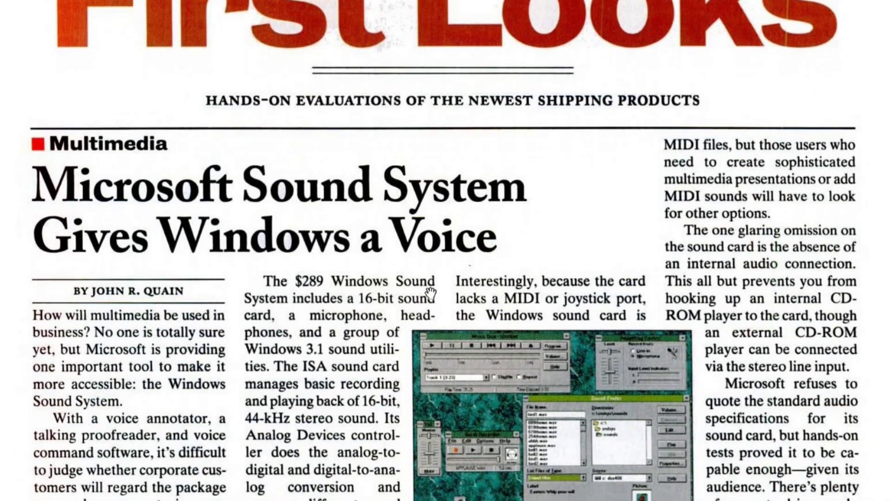
scroll(431, 292, down, 4)
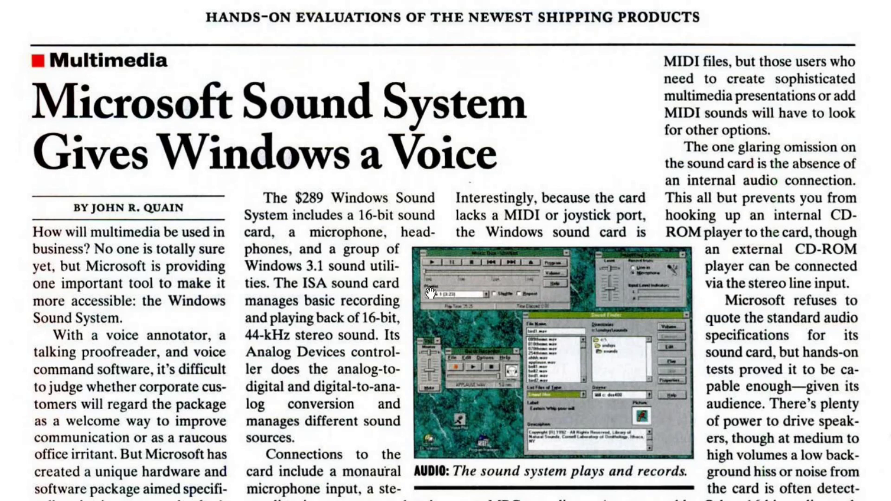
scroll(430, 292, down, 3)
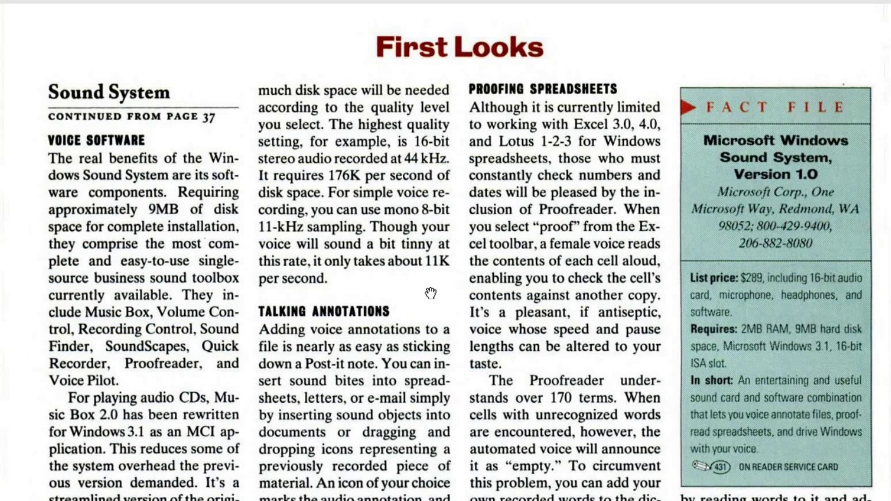
scroll(431, 293, down, 1)
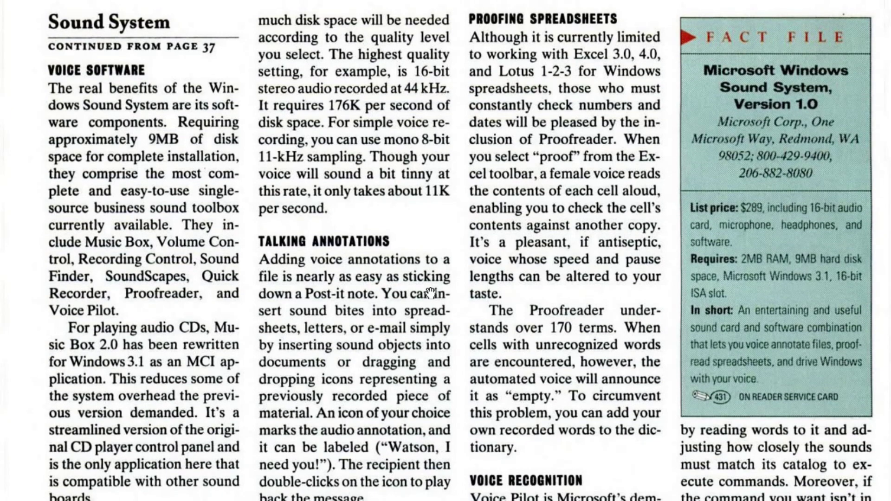
scroll(430, 292, down, 4)
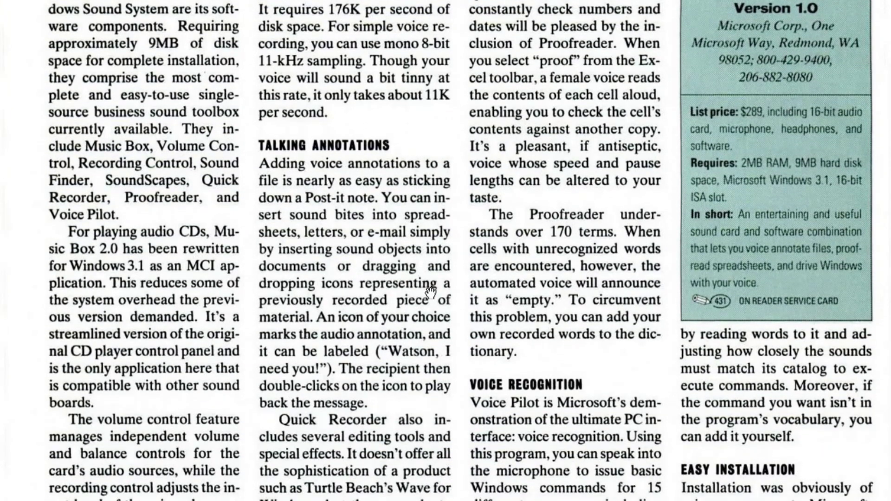
scroll(430, 292, down, 4)
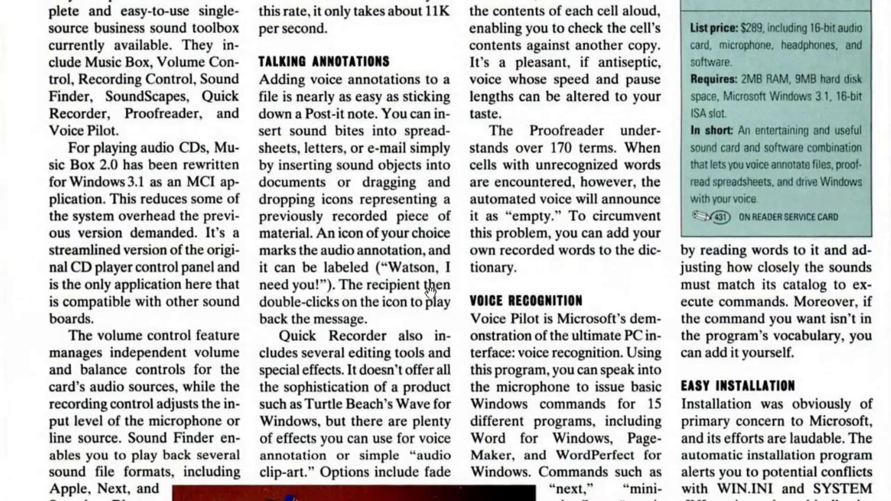
scroll(430, 292, down, 4)
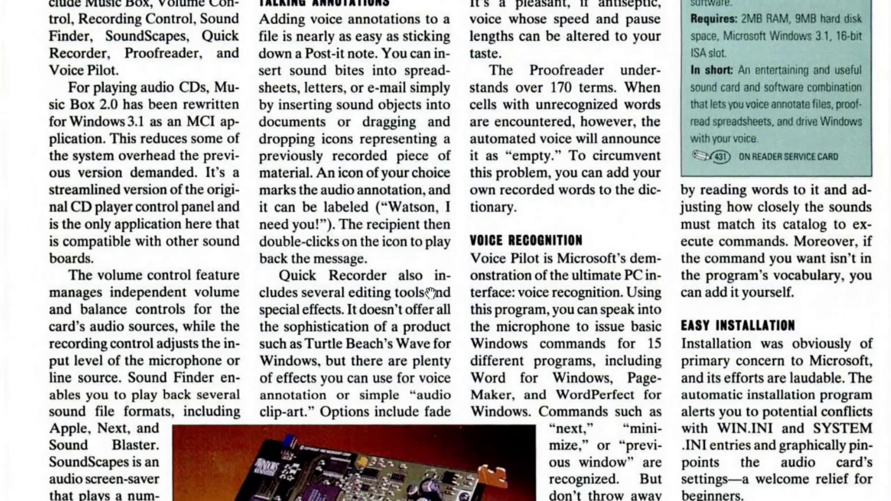
scroll(431, 292, down, 4)
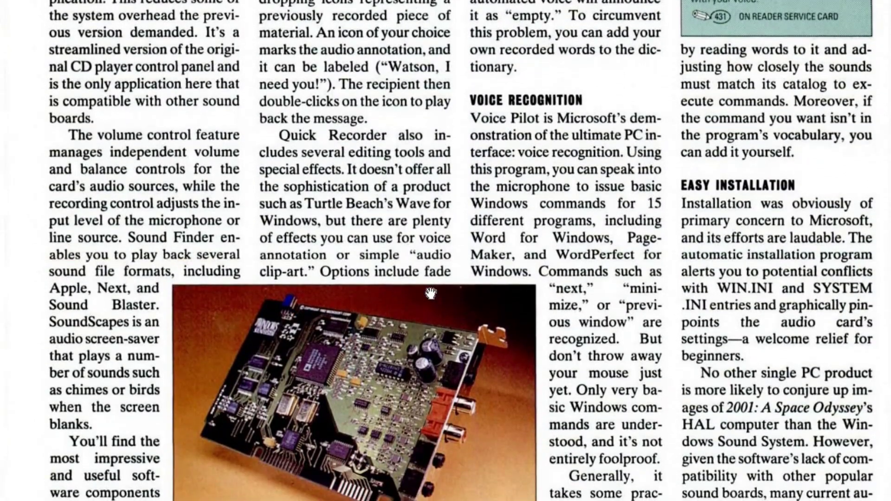
scroll(431, 292, down, 4)
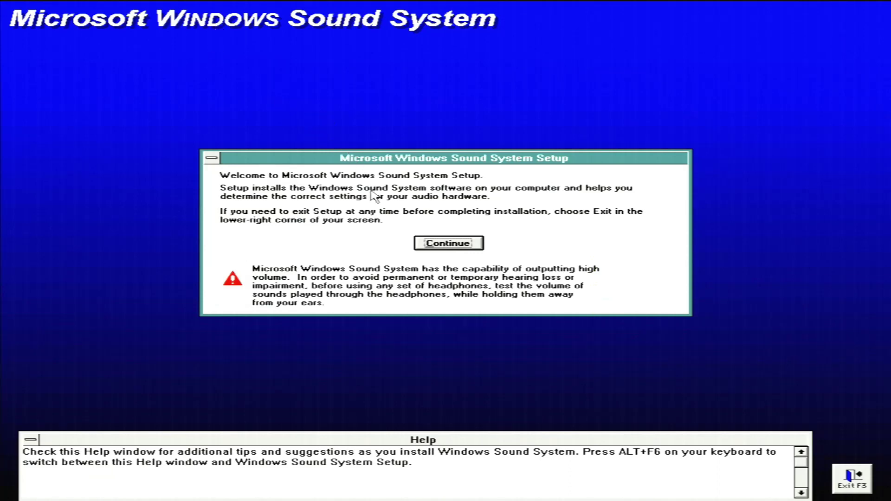
Go through Setup with Custom Hardware Configuration, accepting I/O address 530h, IRQ 11 and DMA channel 1, and acknowledge the MS-DOS games notice.
click(439, 246)
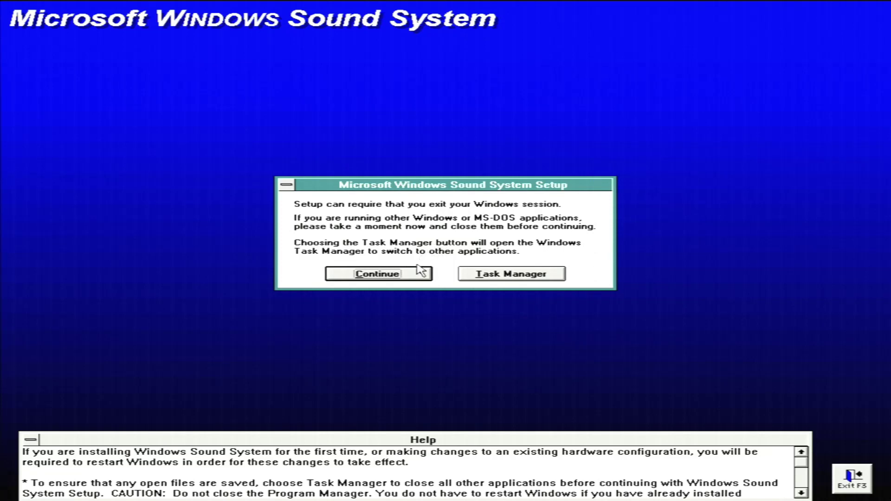
click(415, 279)
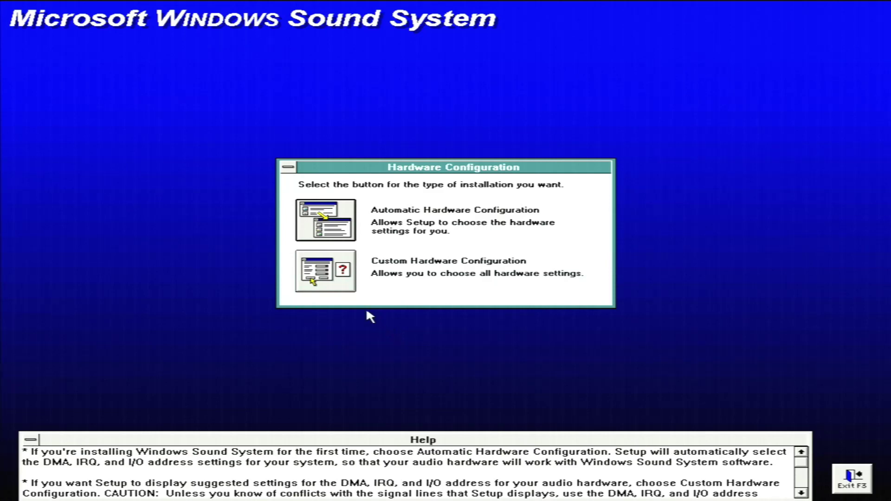
click(335, 273)
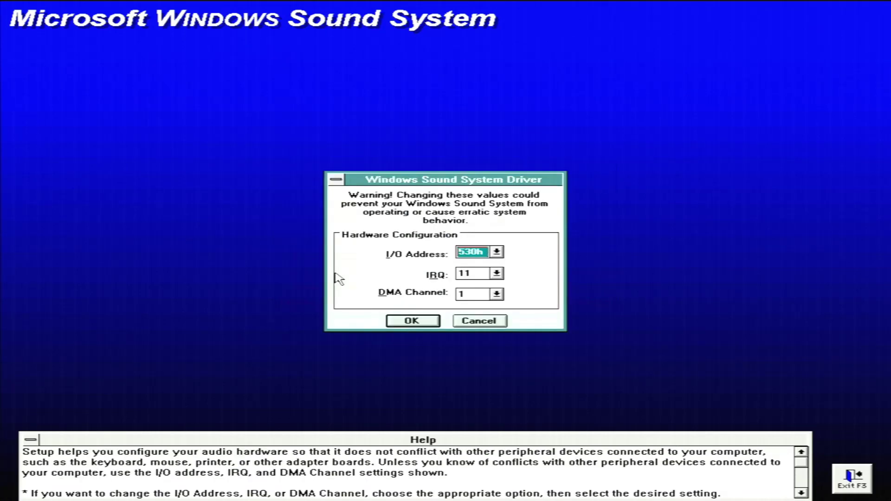
click(391, 321)
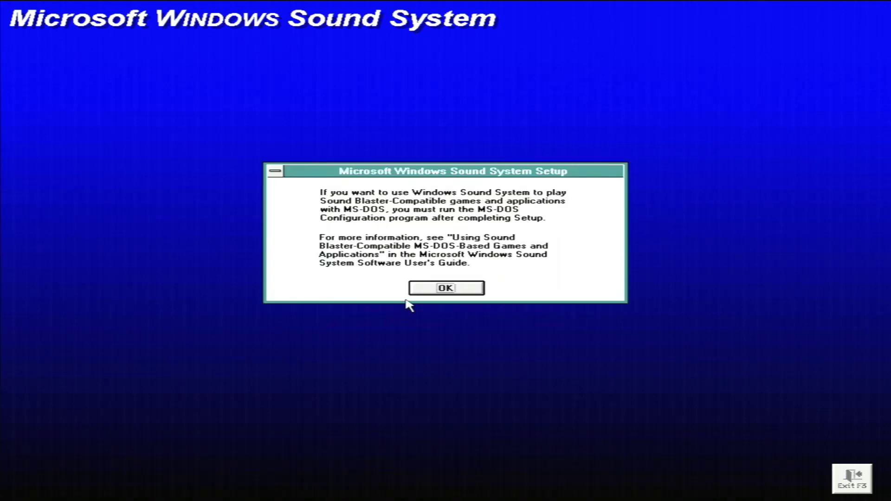
click(418, 290)
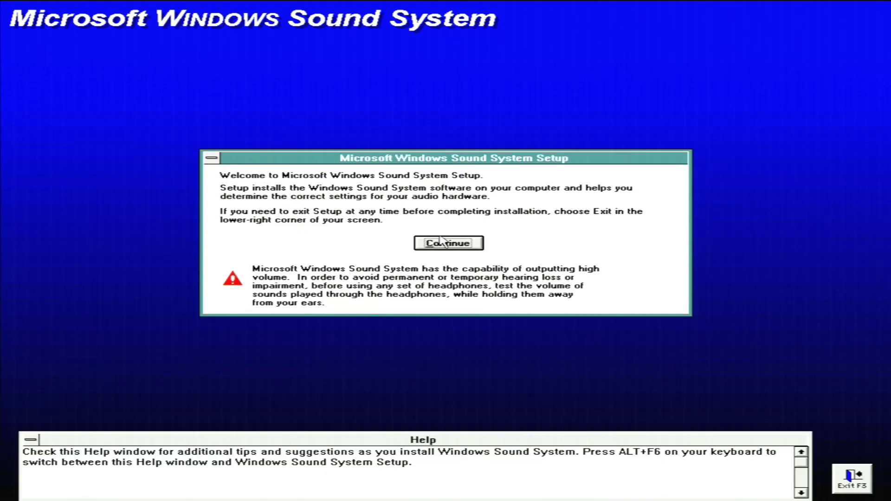
Proceed through the reopened Setup's introductory screens and accept the detected Microsoft-compatible audio hardware.
click(441, 357)
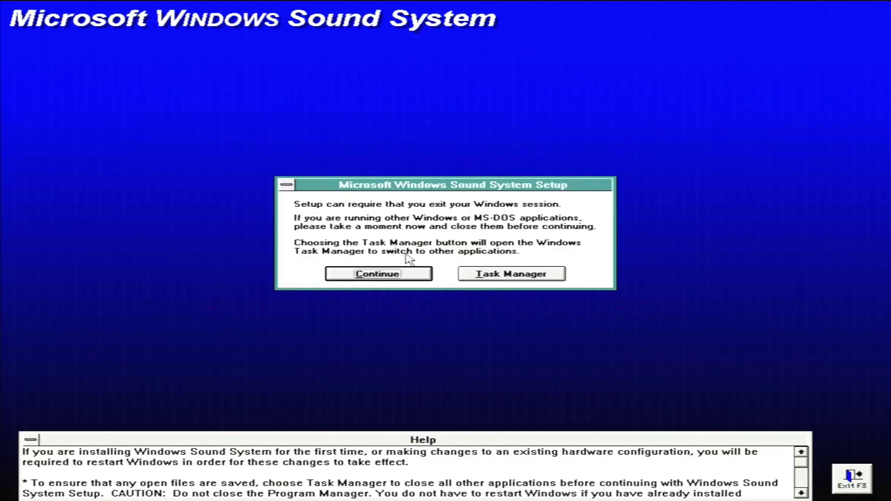
click(407, 278)
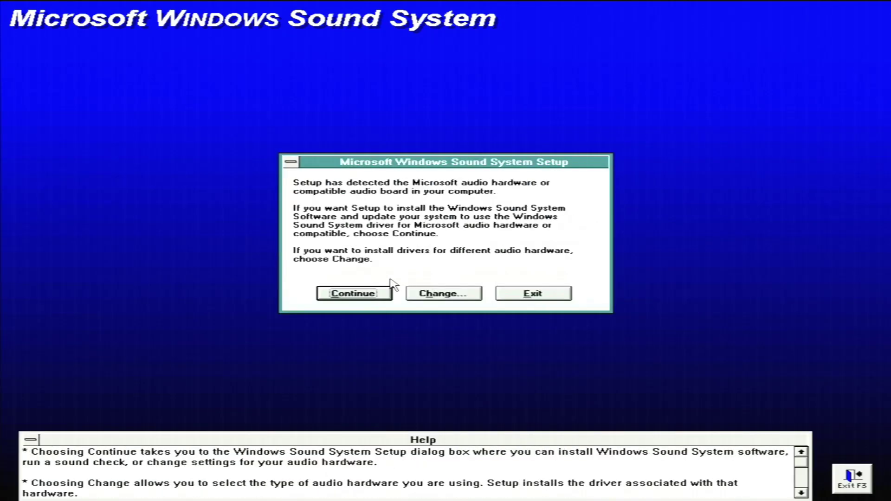
click(364, 296)
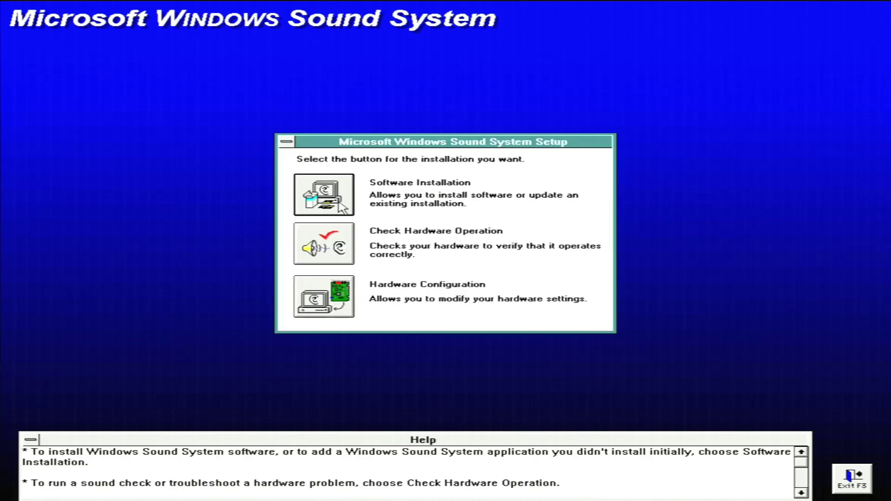
Run the Sound Check under Check Hardware Operation and dismiss its message.
click(334, 260)
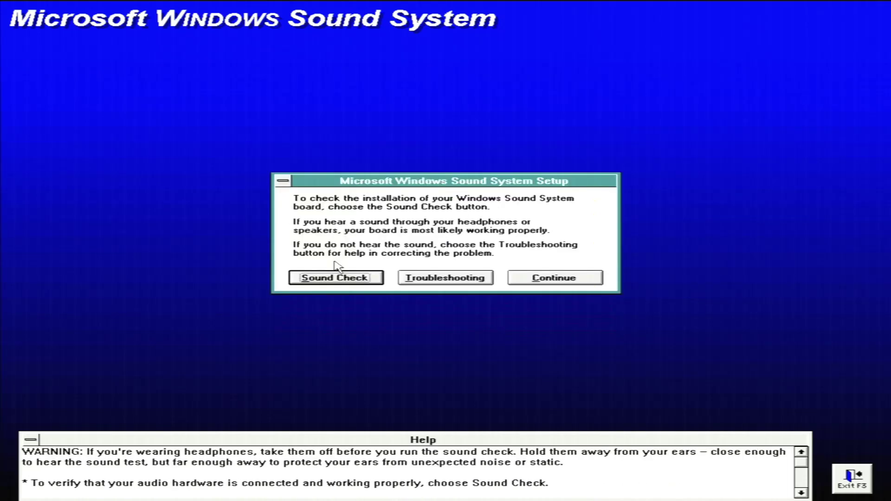
click(340, 279)
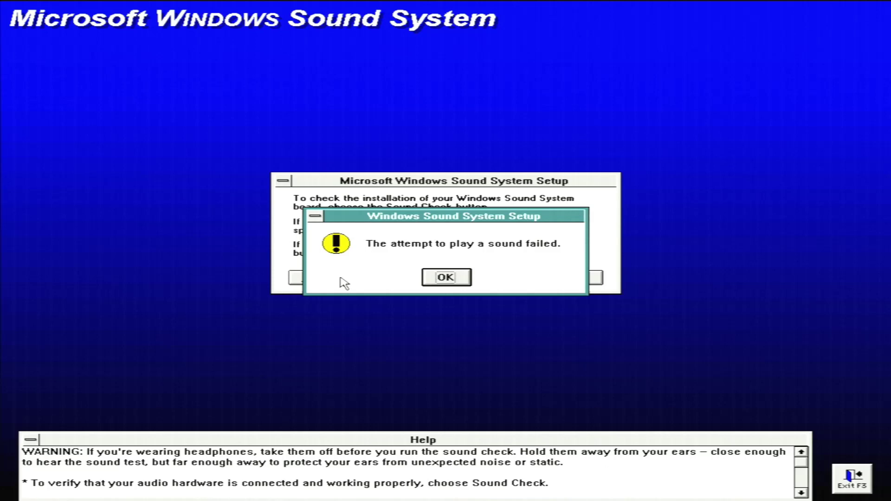
click(454, 282)
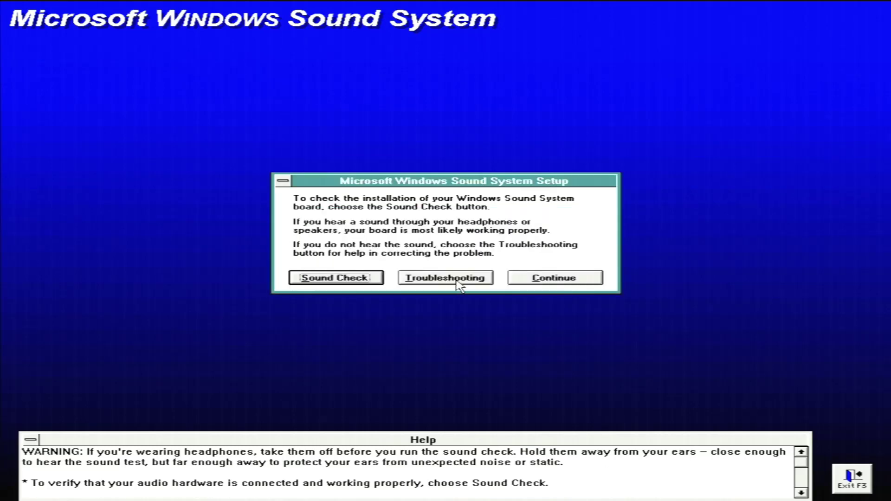
Troubleshoot the sound driver, keeping I/O address 530h, IRQ 11, DMA channel 1 and Ad Lib Compatibility.
click(419, 278)
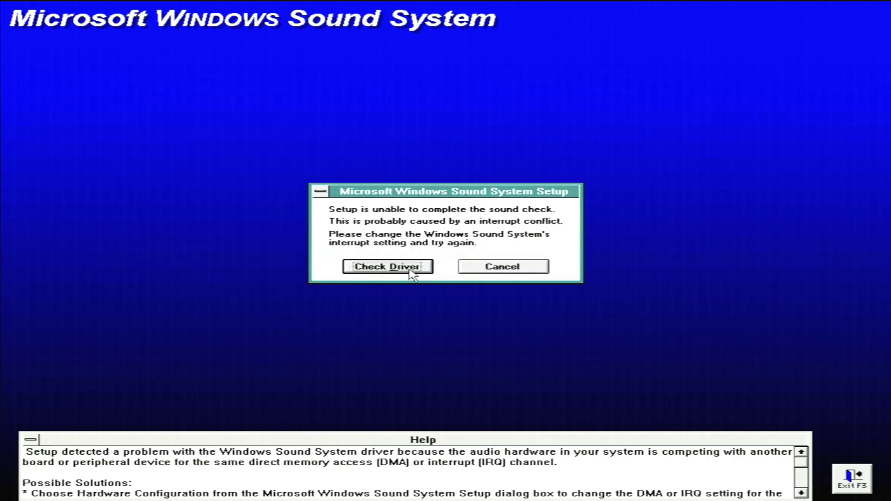
click(410, 268)
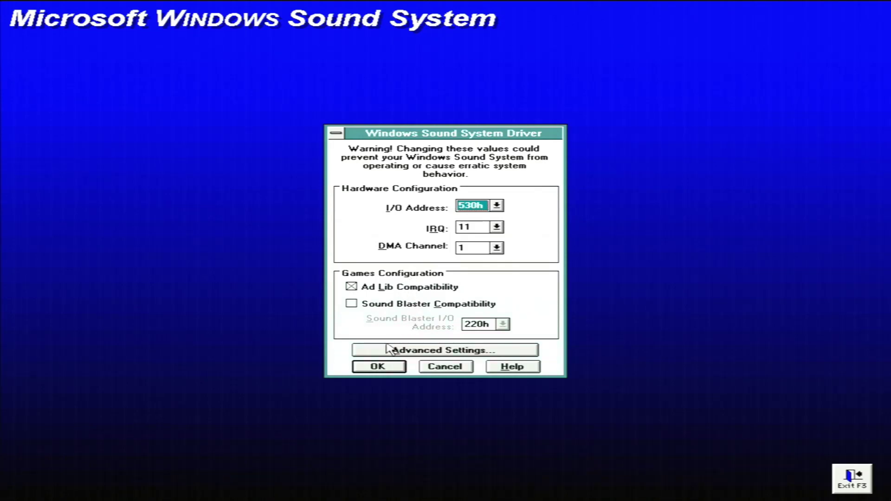
click(380, 366)
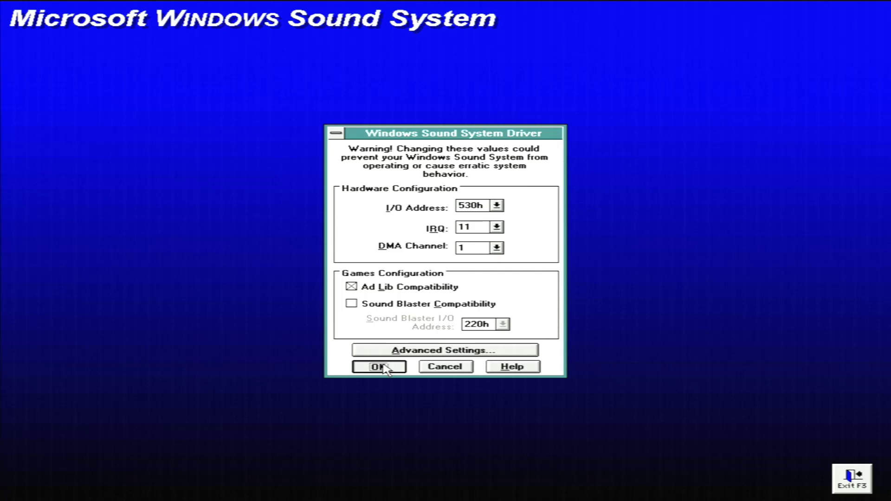
Begin the software installation in a newly created C:\SNDSYS directory, using Custom Installation.
click(347, 208)
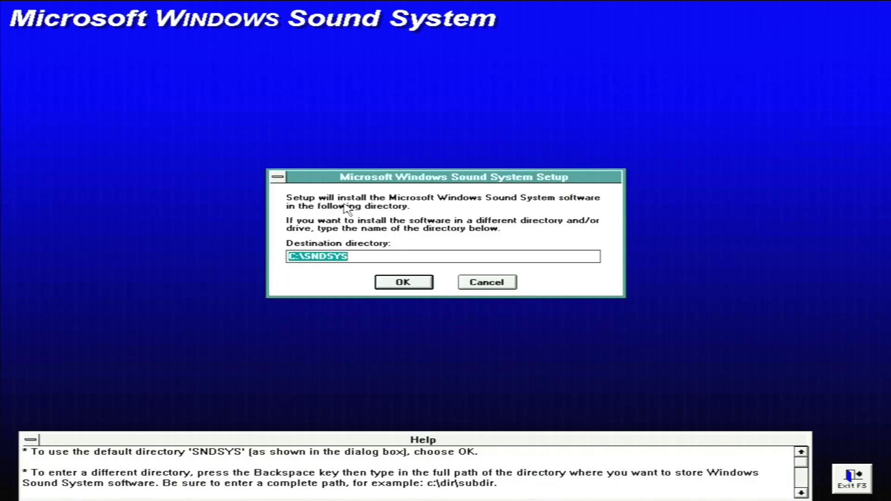
click(384, 283)
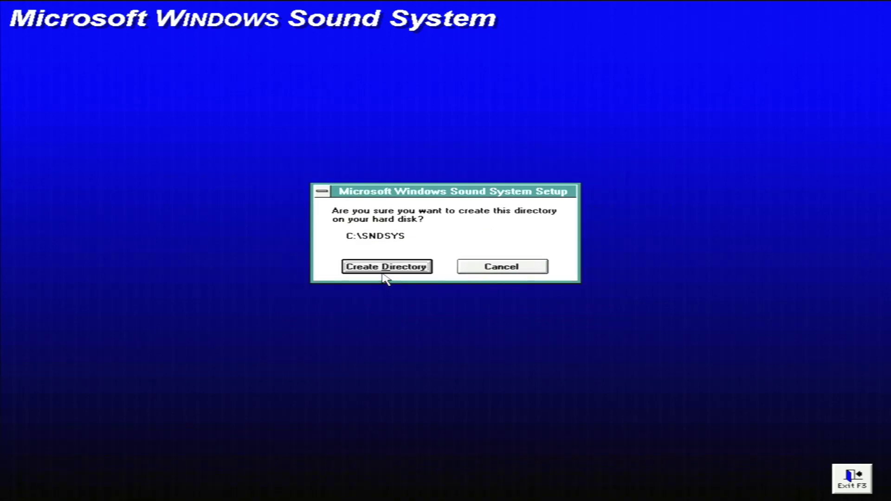
click(384, 273)
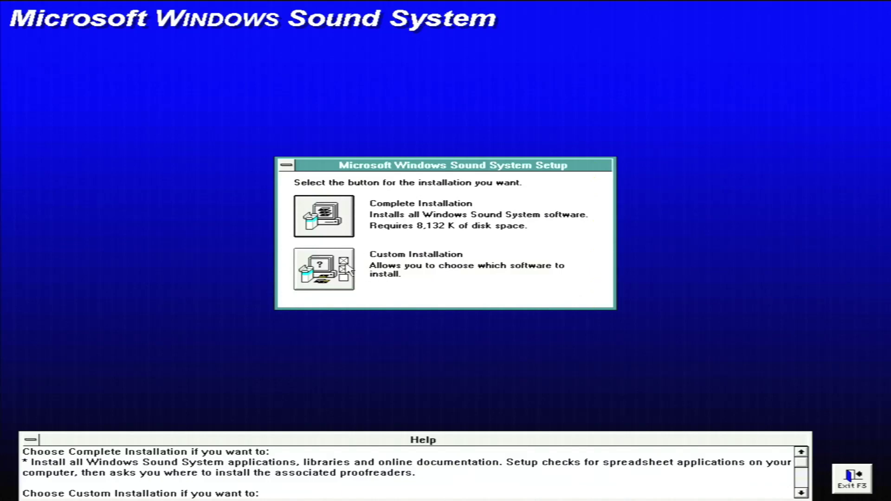
click(349, 268)
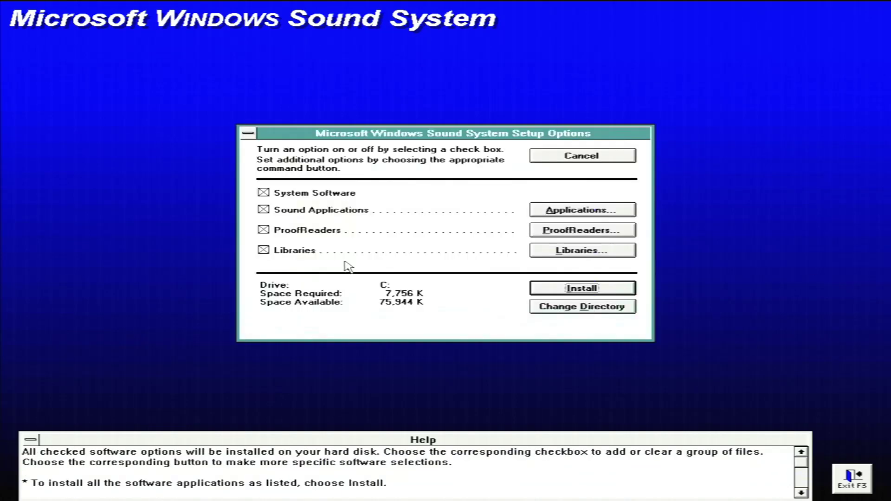
Accept the preselected sound applications, ProofReaders and libraries, and start the installation past the license information.
click(603, 210)
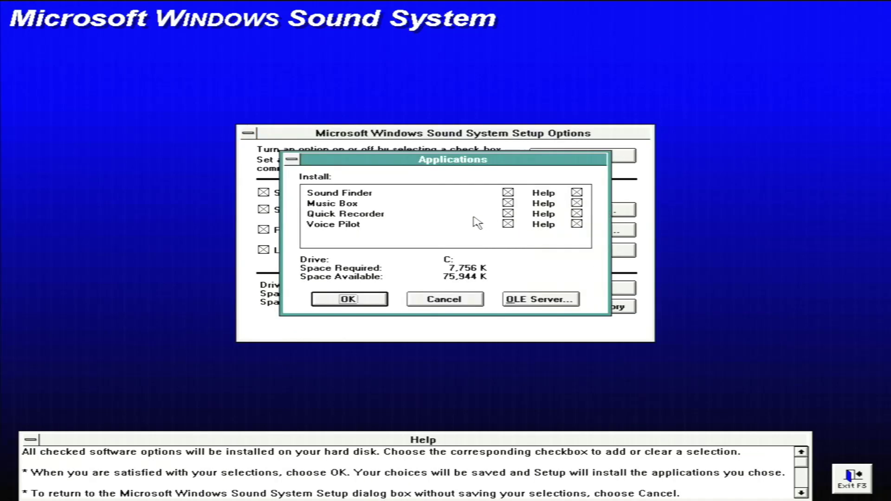
click(380, 299)
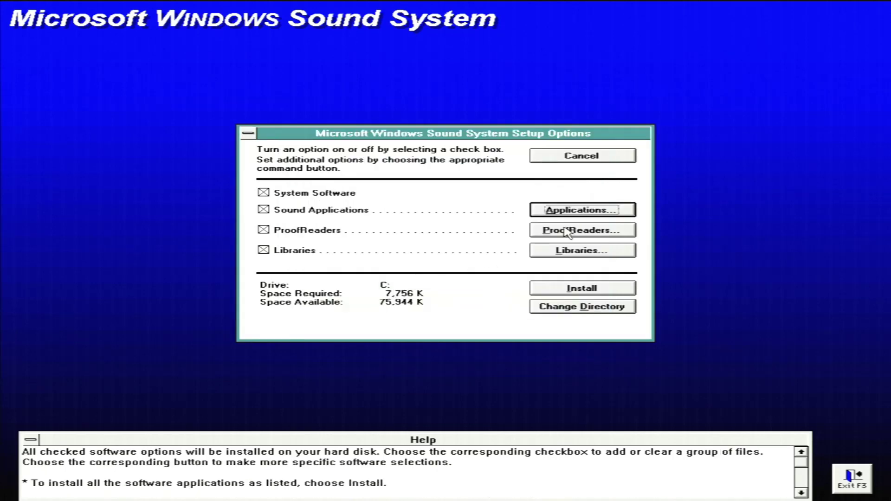
click(567, 230)
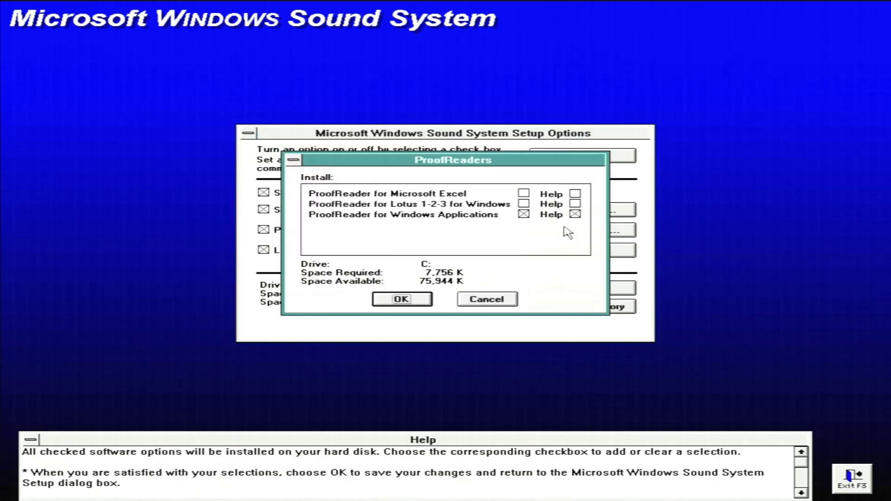
click(423, 298)
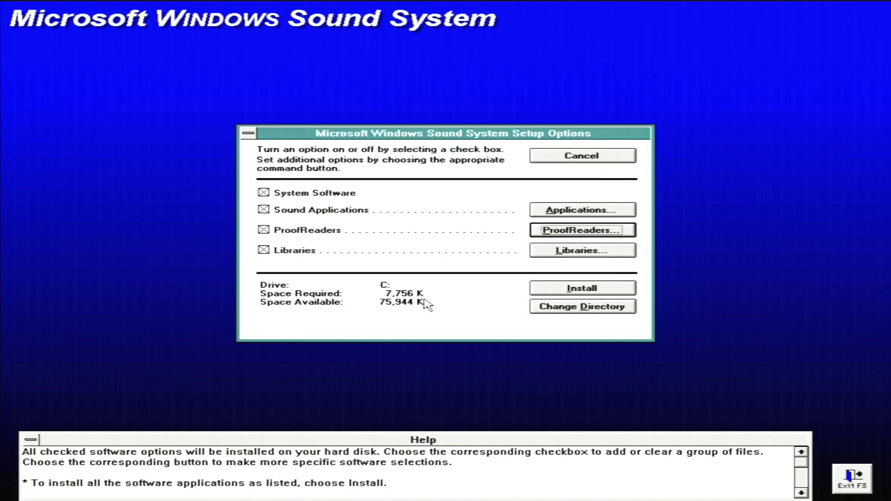
click(552, 254)
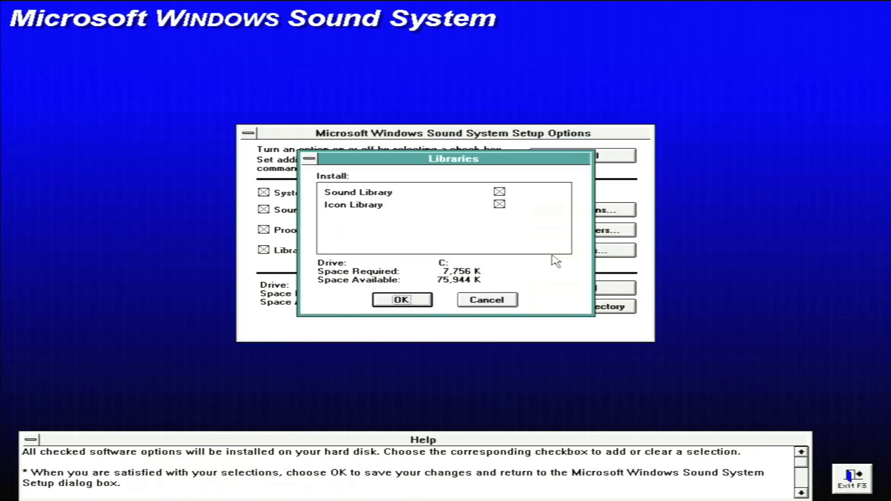
click(402, 301)
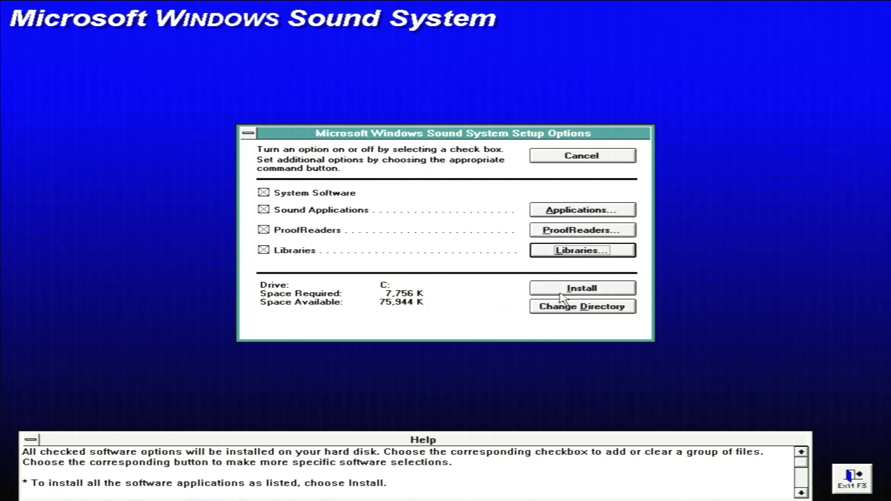
click(558, 288)
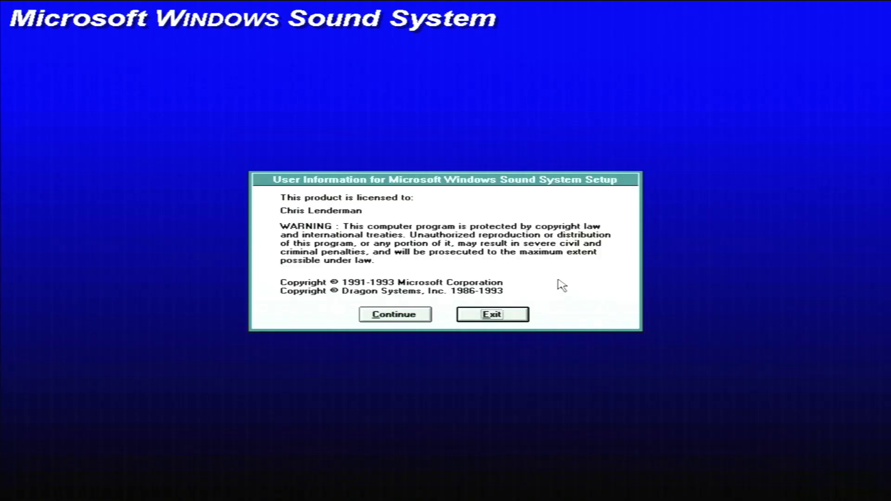
click(404, 314)
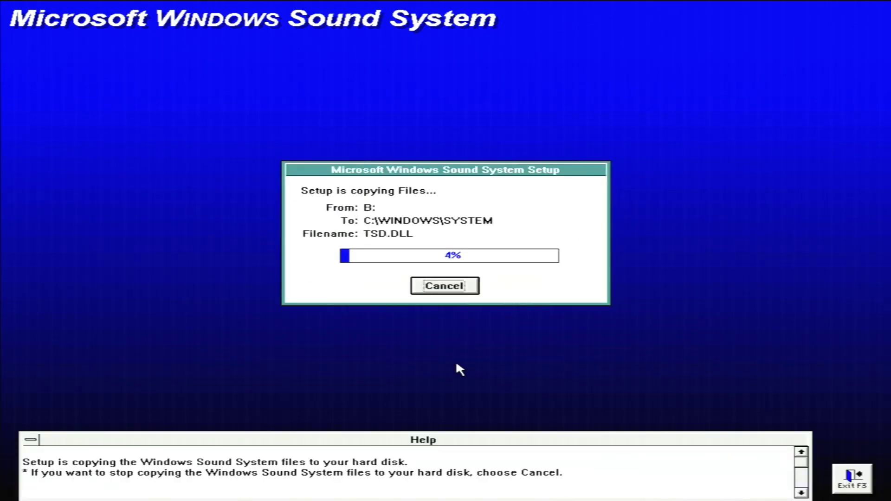
Continue the file copying through the remaining setup disks and acknowledge the MS-DOS configuration notice.
key(Return)
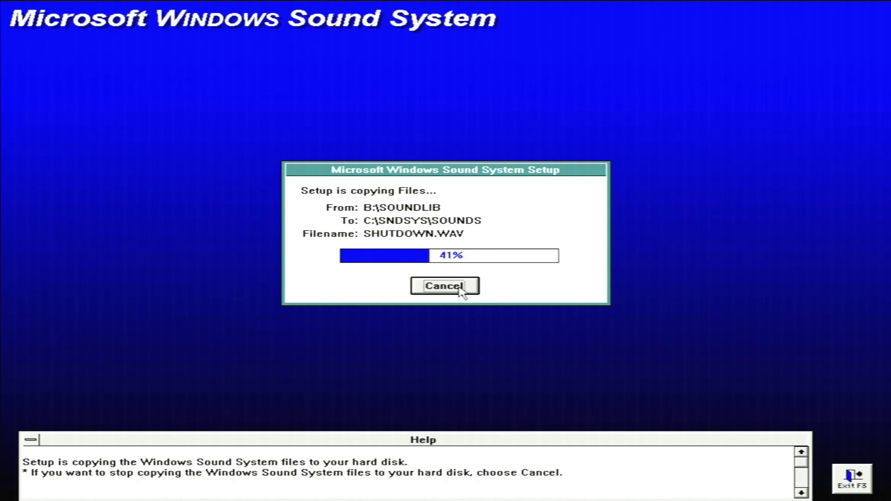
key(Return)
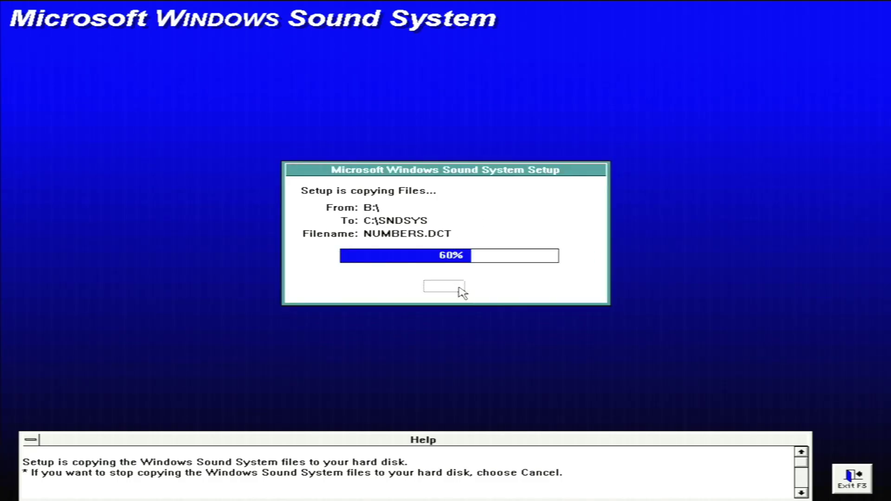
key(Return)
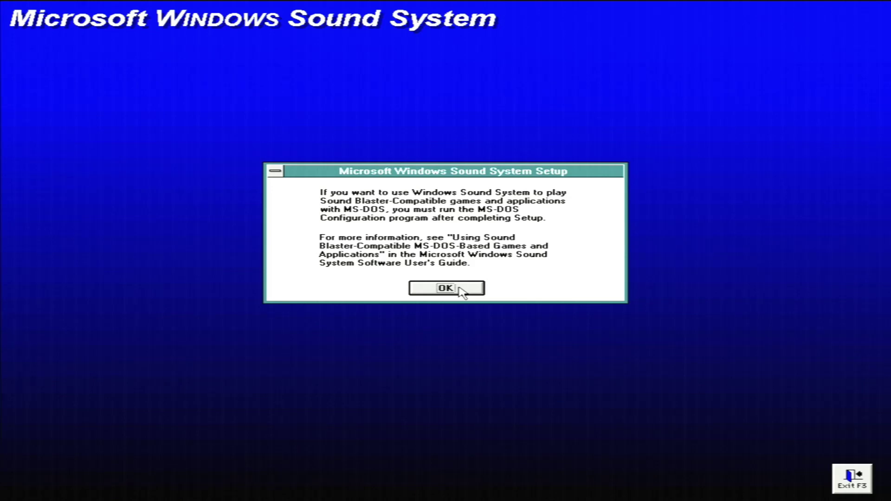
click(460, 289)
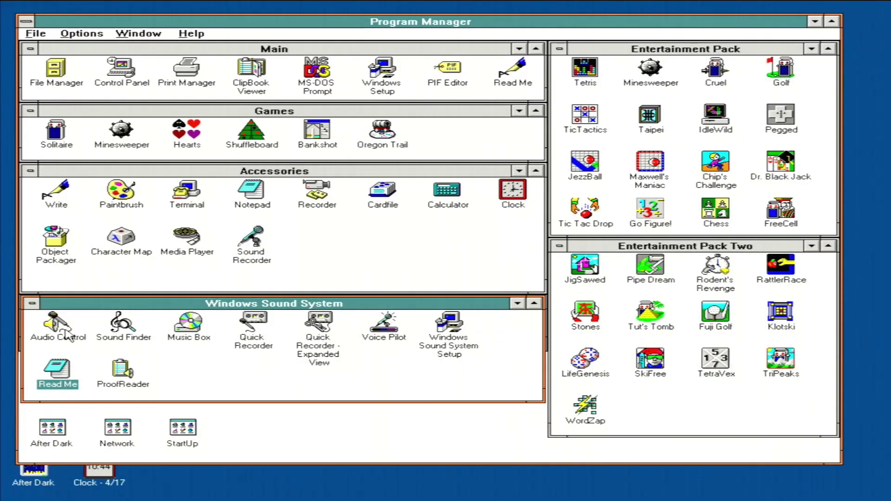
Open the Windows Sound System Read Me, highlight the version in its title, skim the troubleshooting notes and close it.
double_click(59, 366)
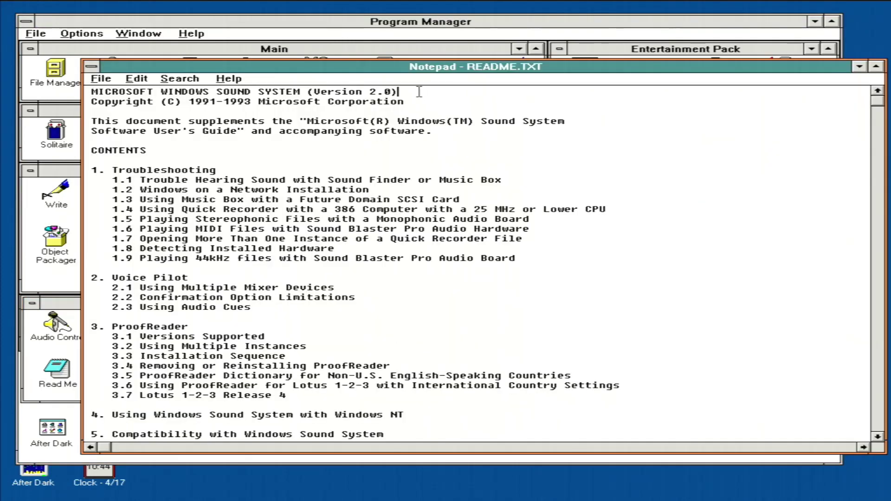
drag(419, 92, 303, 91)
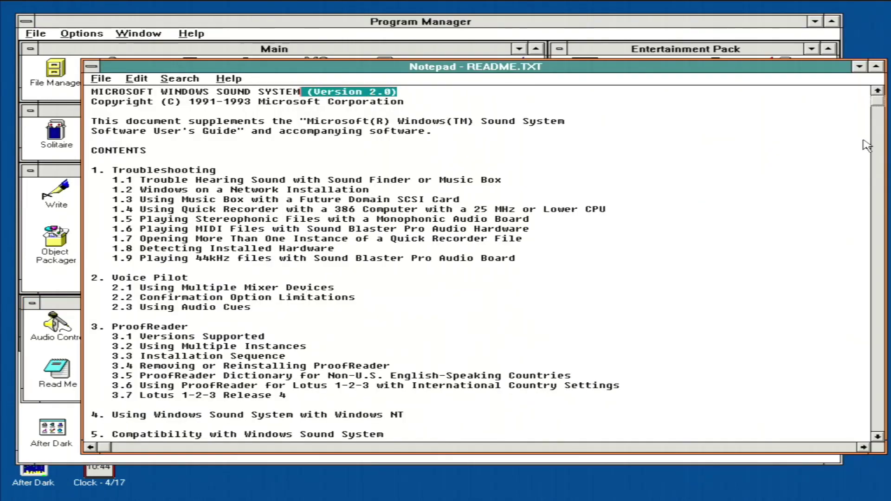
drag(877, 105, 876, 149)
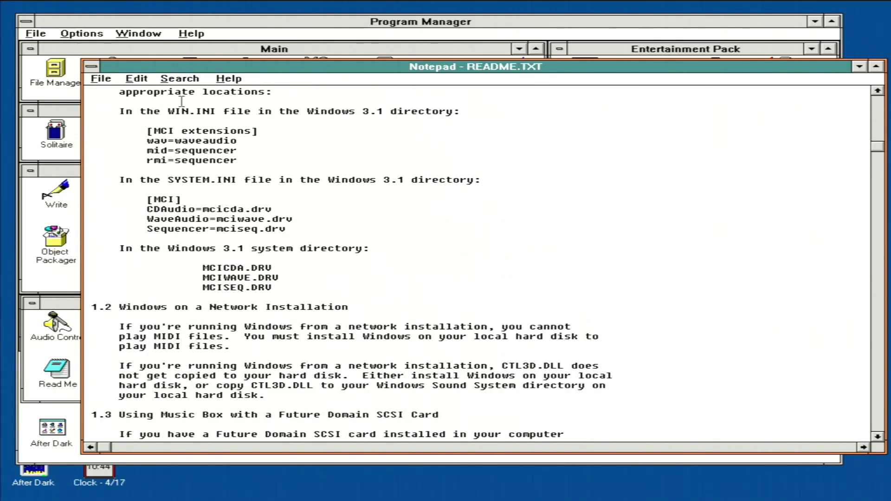
double_click(91, 69)
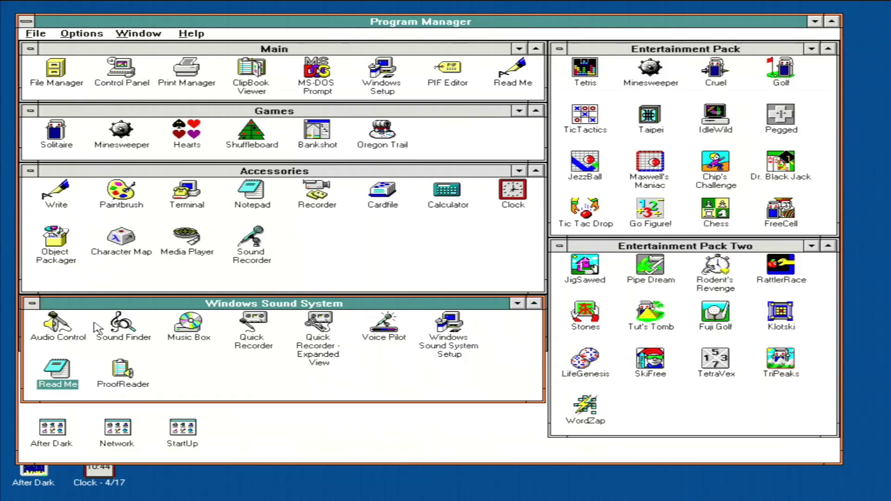
Open Sound Finder, play the 2ndlin-s.rmi sound file and stop it.
double_click(116, 330)
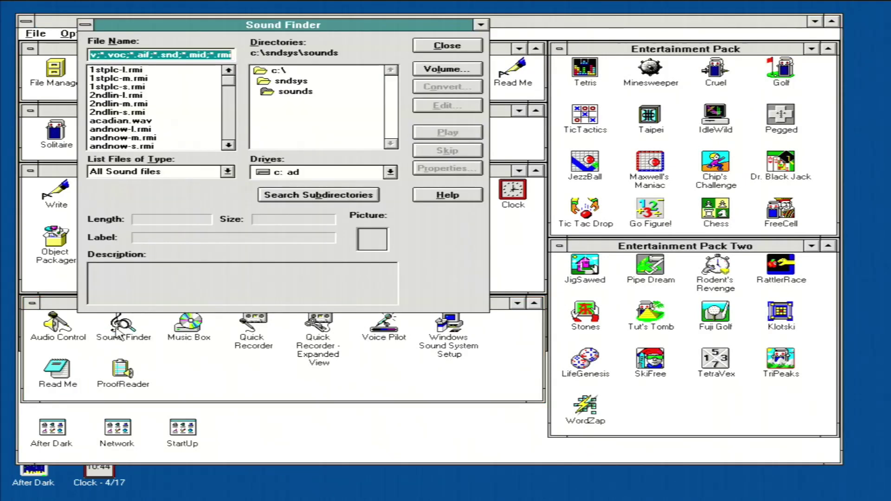
click(117, 113)
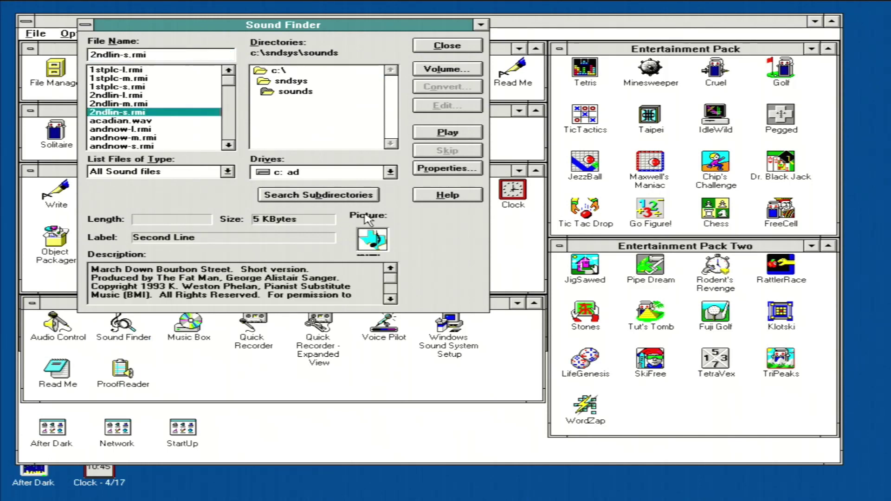
click(438, 132)
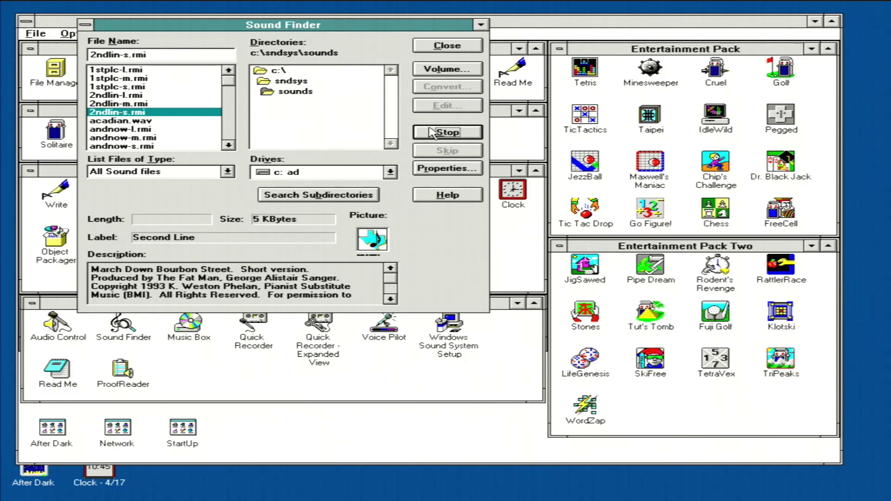
click(432, 133)
Play breezy-s.rmi from the sounds directory and stop the playback.
click(225, 136)
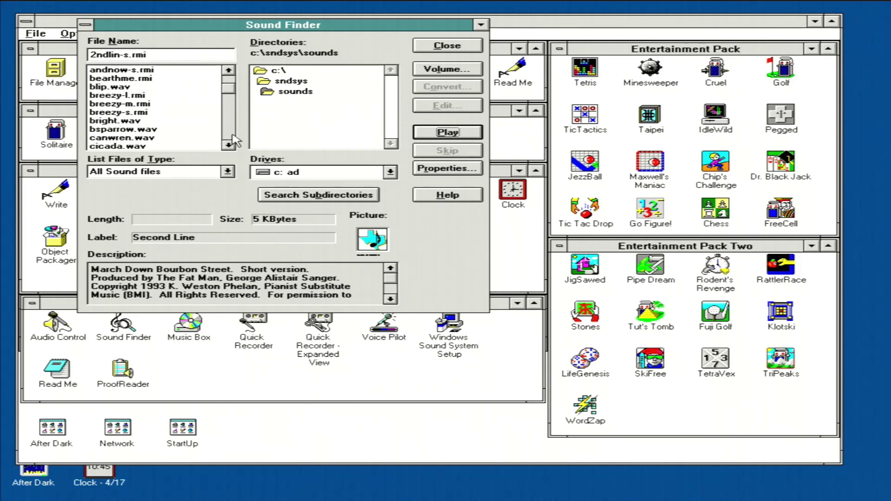
double_click(182, 113)
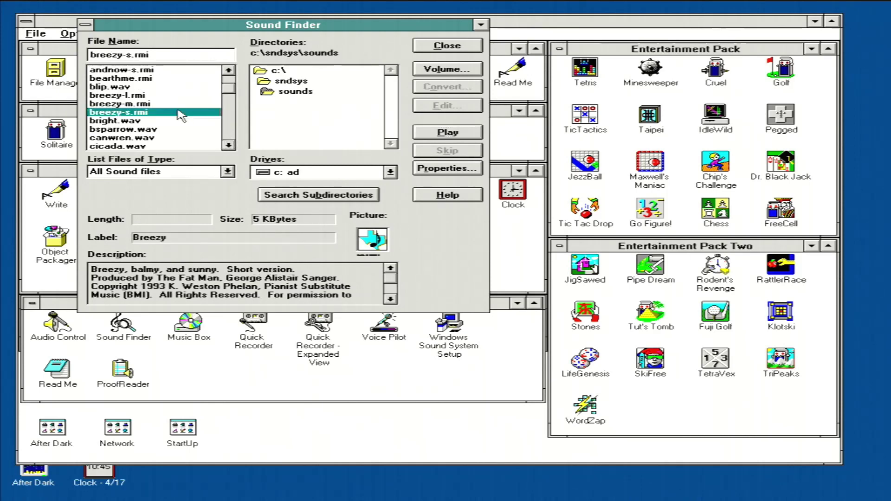
click(456, 135)
click(448, 134)
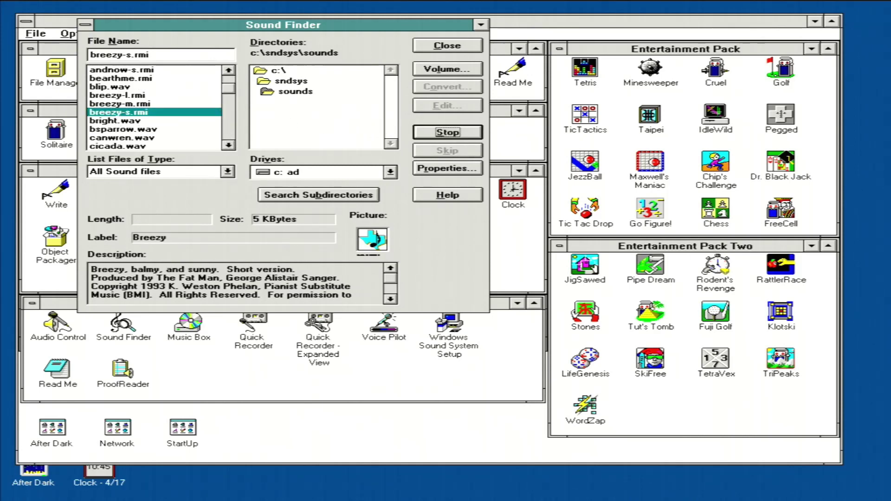
click(455, 132)
Find shutdown.wav further down the sound file list and play it.
click(225, 133)
click(226, 134)
click(225, 133)
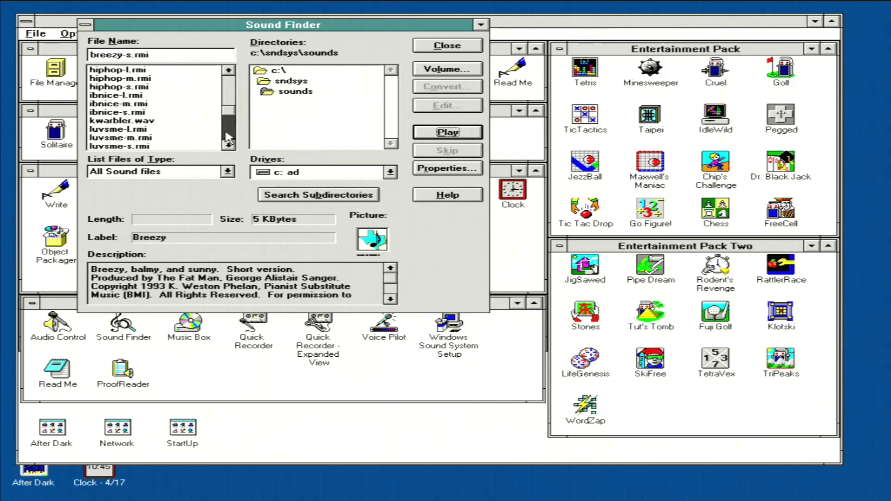
click(227, 138)
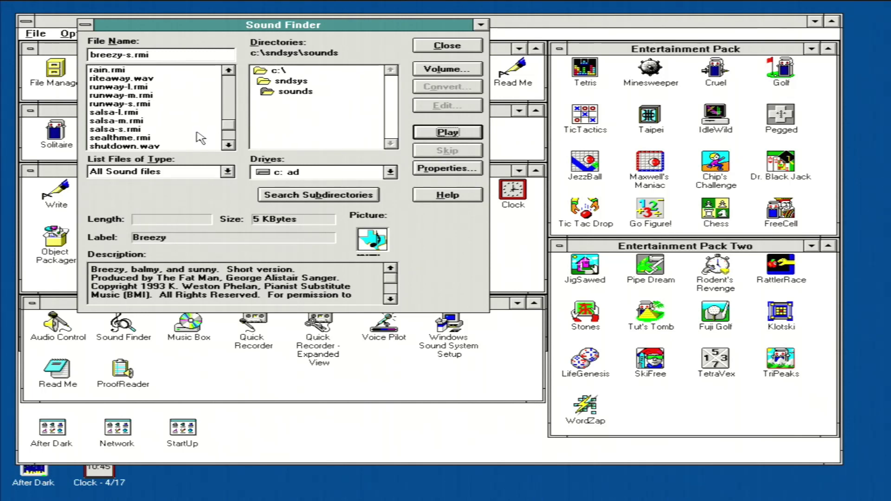
click(139, 147)
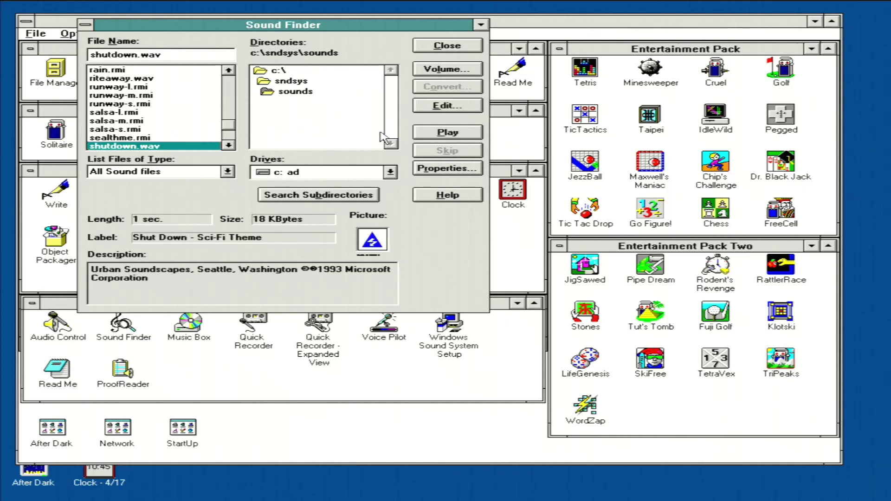
click(429, 135)
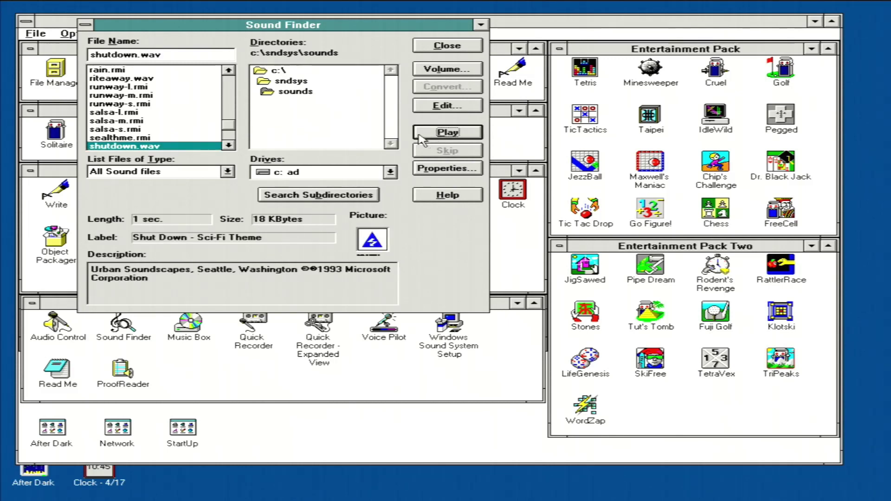
Lower the main volume in Audio Control to about a quarter, replay shutdown.wav and close Sound Finder.
click(429, 69)
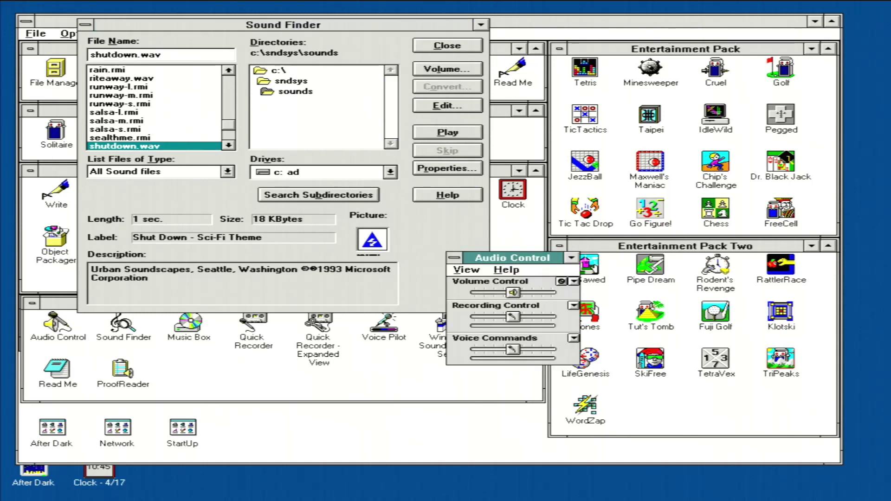
drag(512, 292, 492, 294)
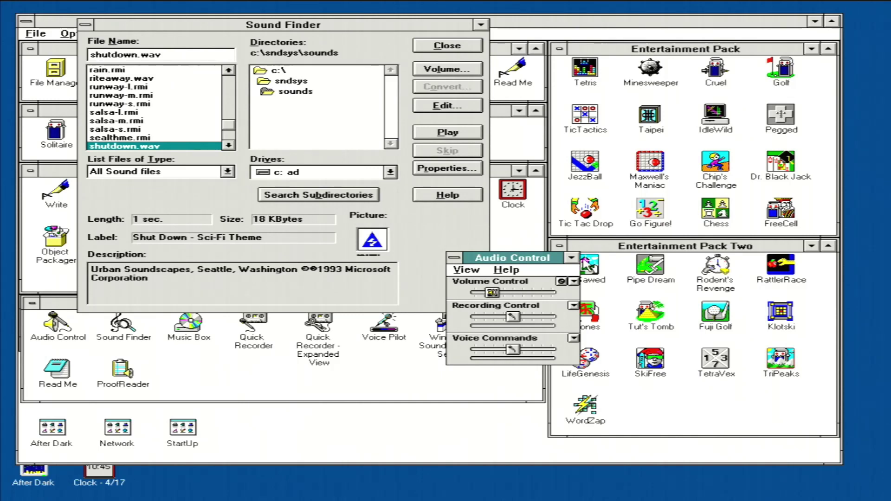
double_click(454, 257)
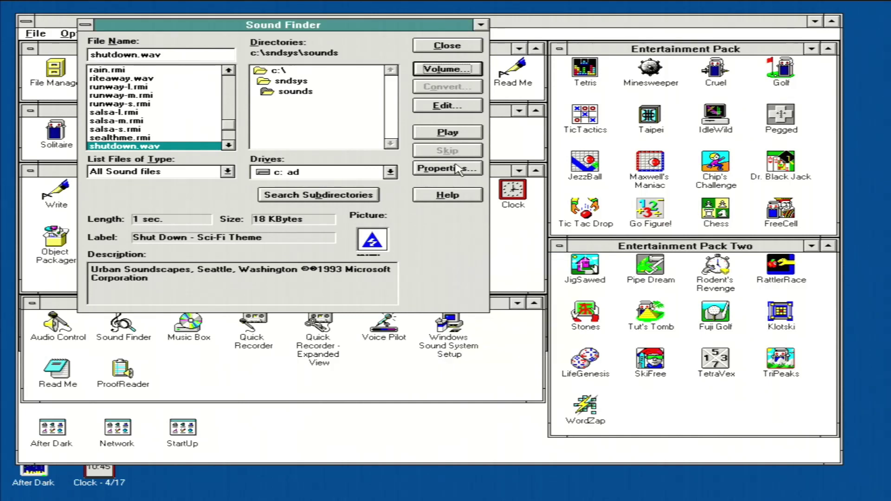
click(447, 134)
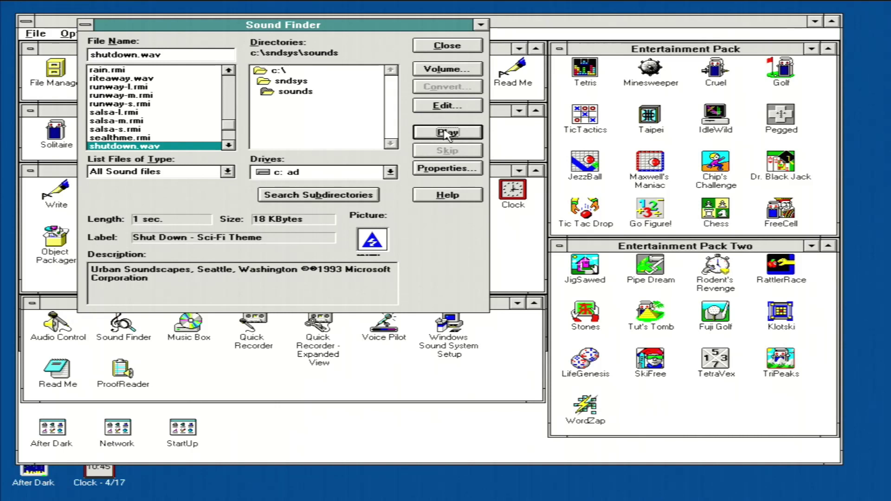
click(443, 46)
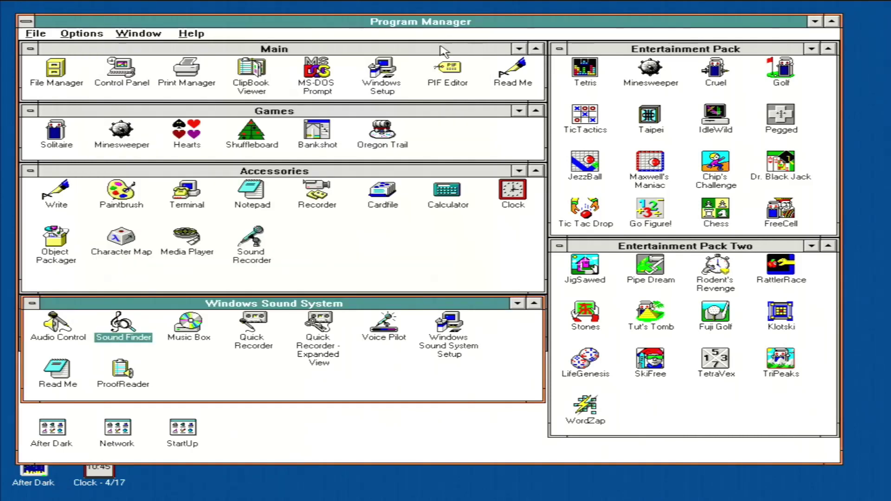
Try to launch Music Box and dismiss its message.
double_click(182, 327)
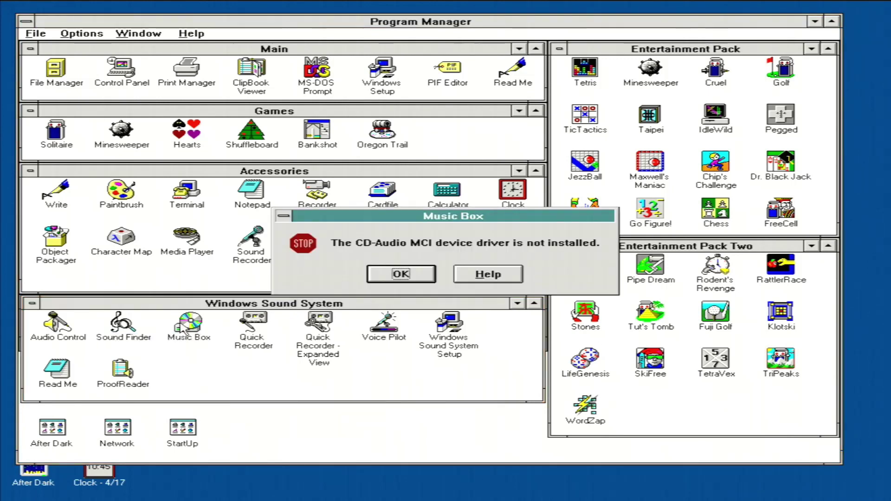
click(401, 277)
Record a clip of about 5 seconds in Quick Recorder, play it back and close the recorder without saving.
click(266, 319)
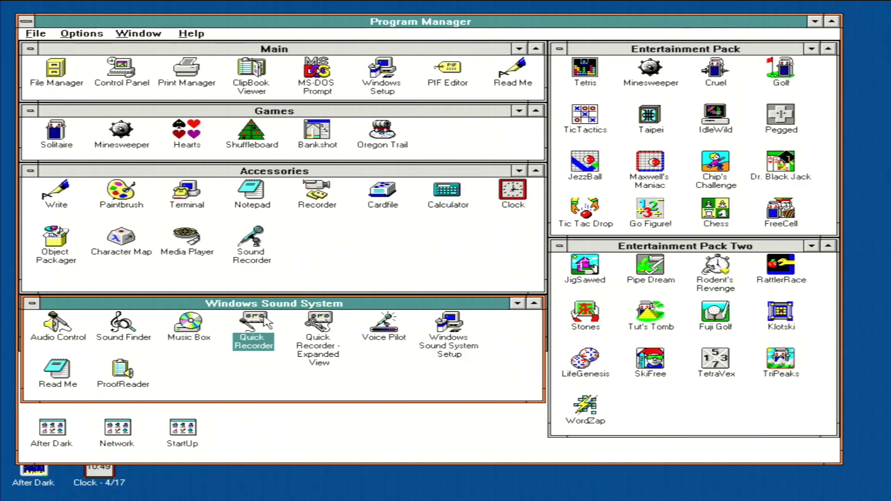
double_click(267, 320)
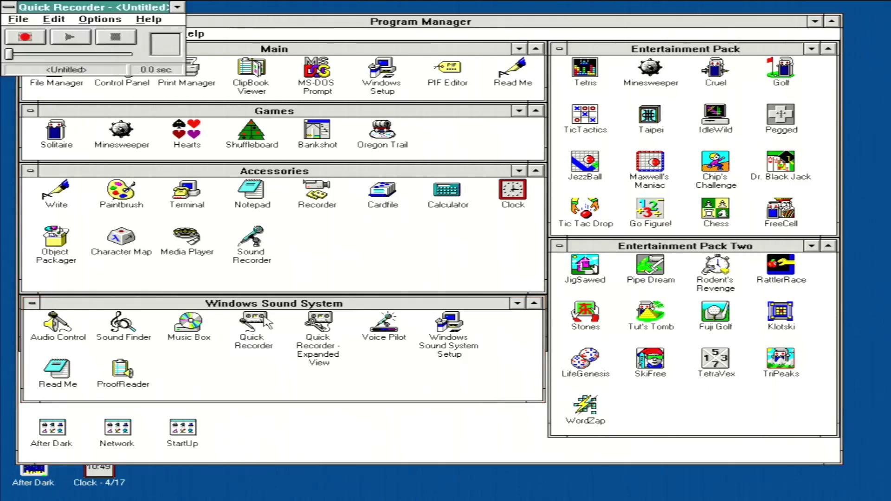
drag(163, 6, 299, 191)
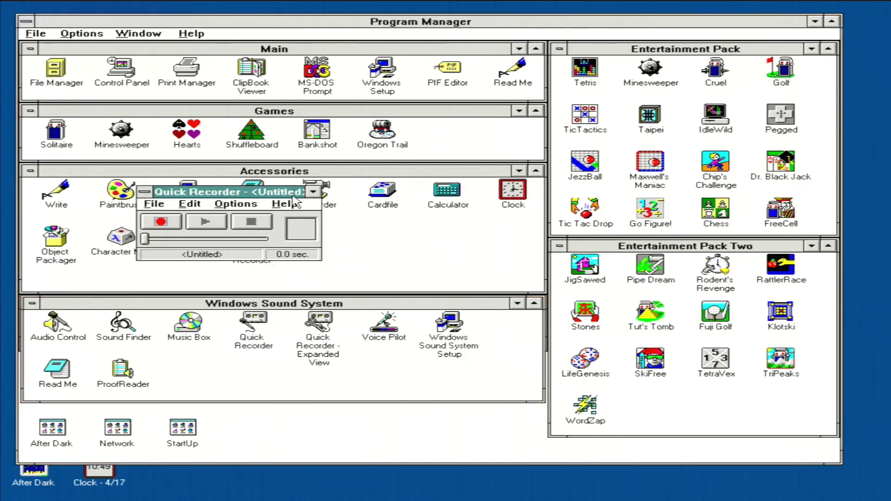
click(173, 222)
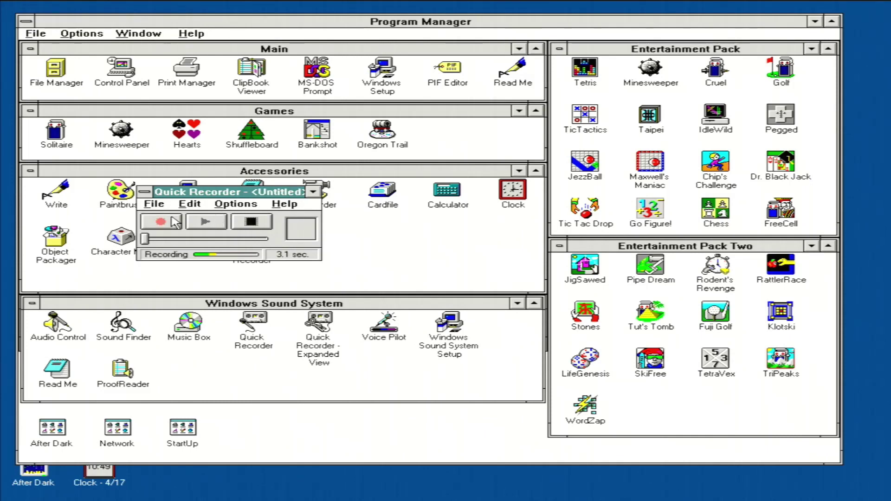
click(253, 224)
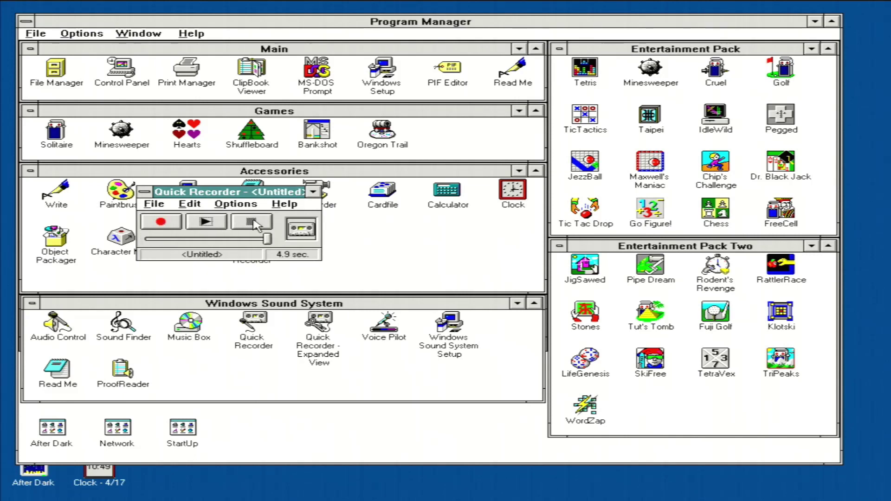
click(218, 225)
double_click(144, 192)
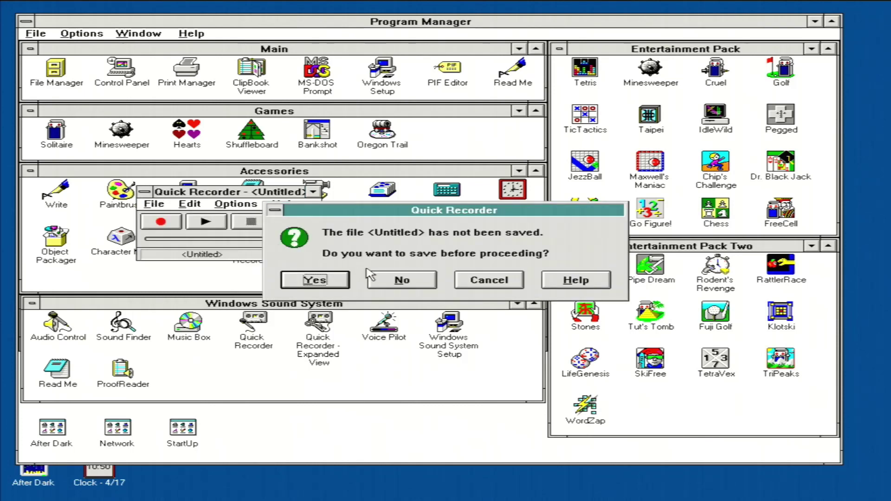
click(400, 279)
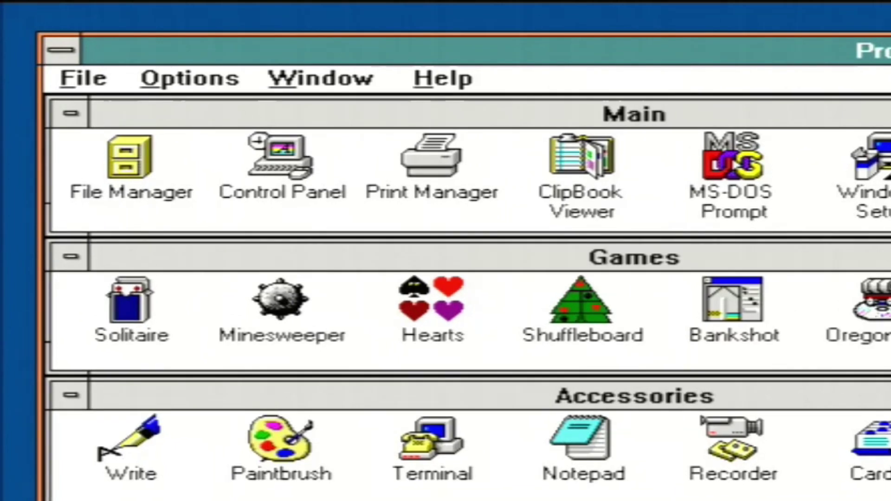
Open the expanded view of Quick Recorder to look over its editing and effects tools, and close it.
key(Return)
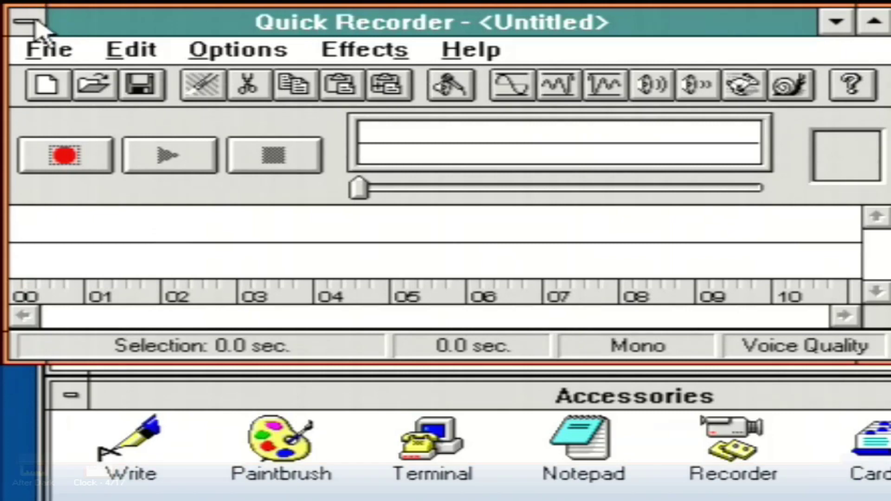
click(29, 22)
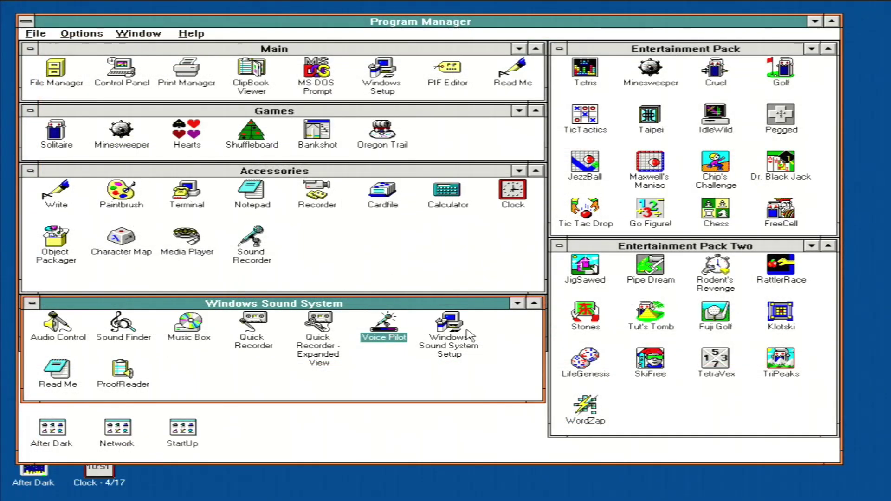
Launch Voice Pilot and start using it straight from its welcome screen, without the Voice Wizards.
double_click(381, 329)
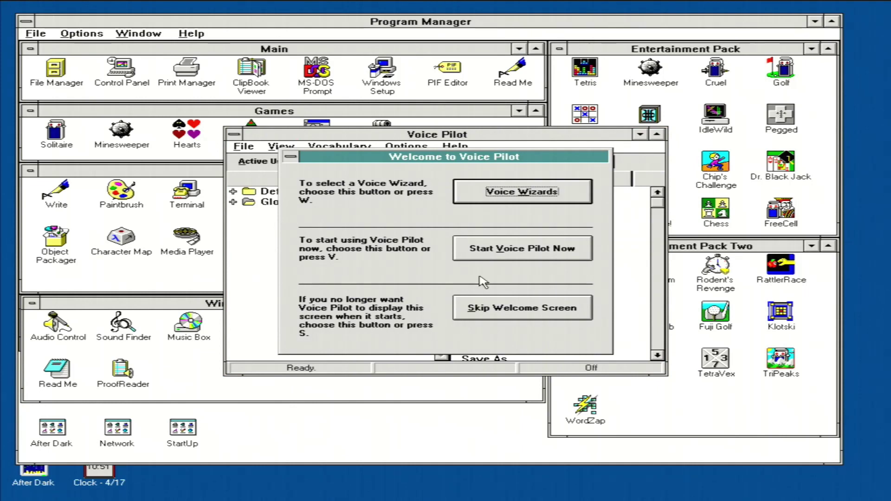
click(482, 255)
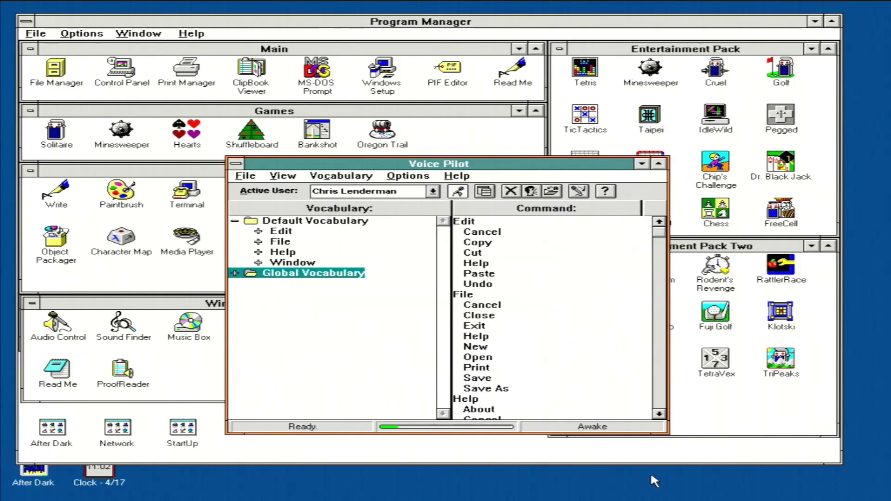
Train Voice Pilot on the untrained Global Vocabulary items one time each, accept the training, and restore the maximized Program Manager window.
click(531, 192)
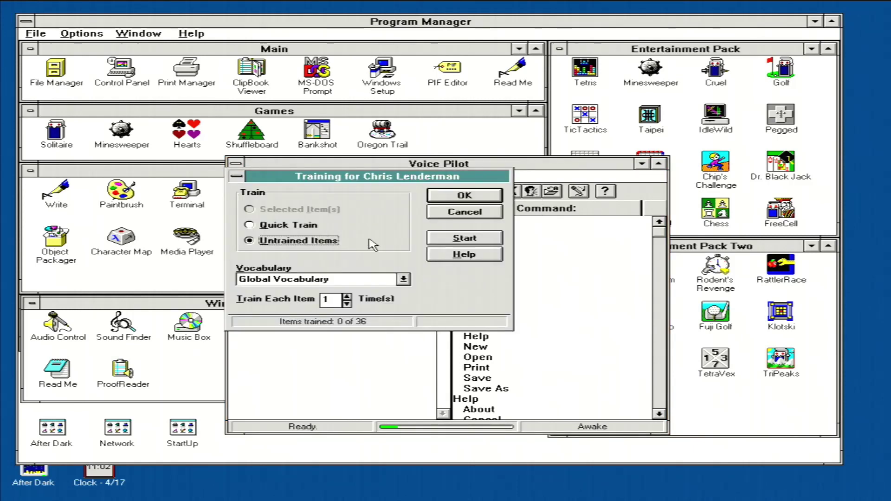
click(480, 241)
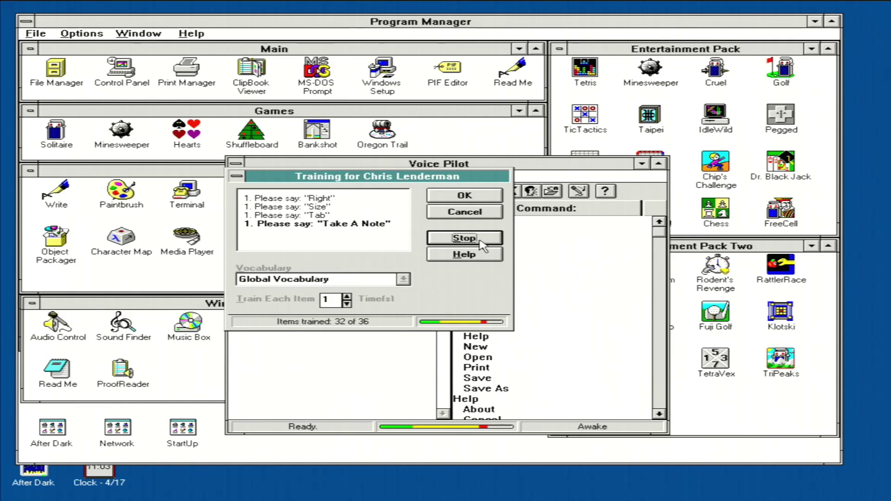
click(476, 204)
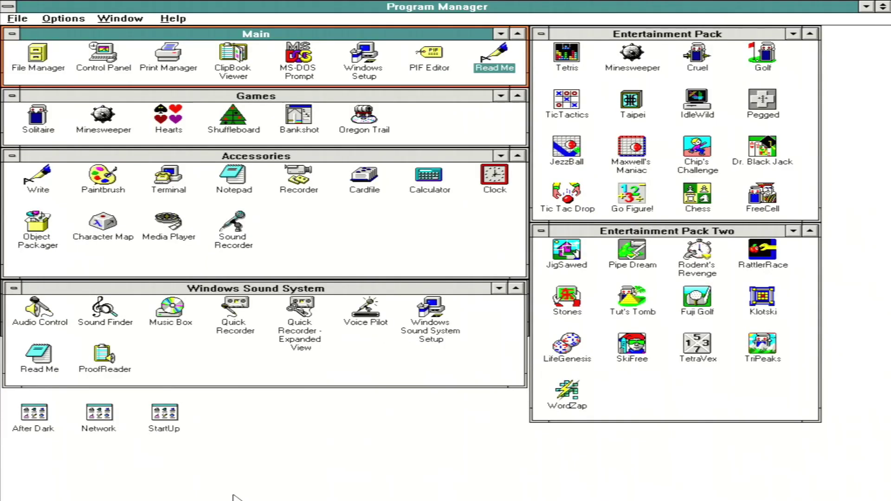
key(alt+space)
key(r)
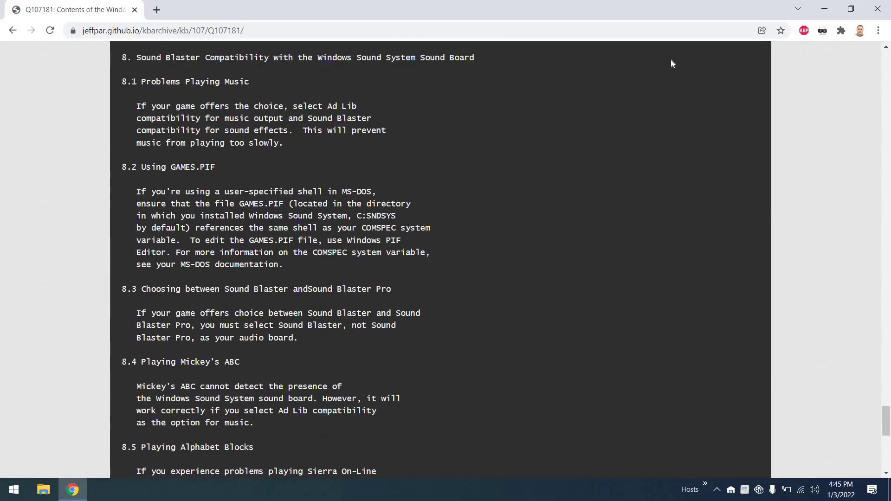
In the browser, read section 8 of article Q107181 on Sound Blaster compatibility, highlighting the passages in 8.1 and 8.3.
drag(284, 143, 113, 104)
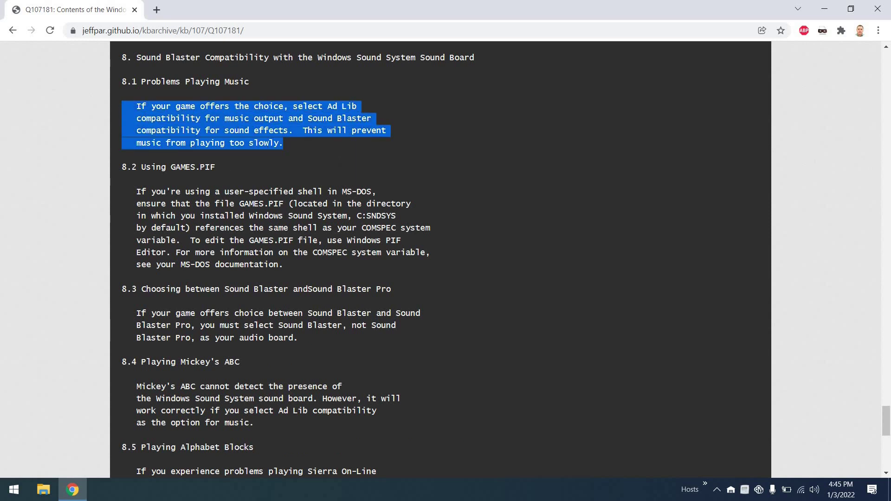
scroll(315, 269, down, 2)
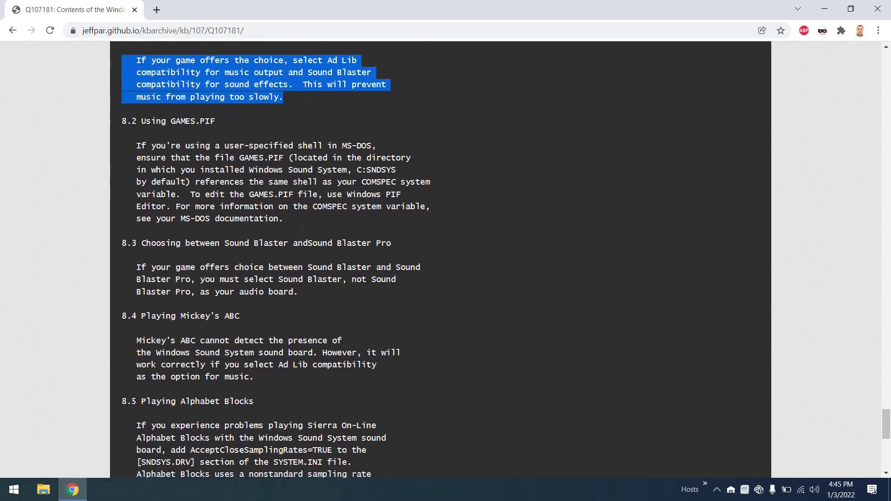
drag(298, 281, 116, 259)
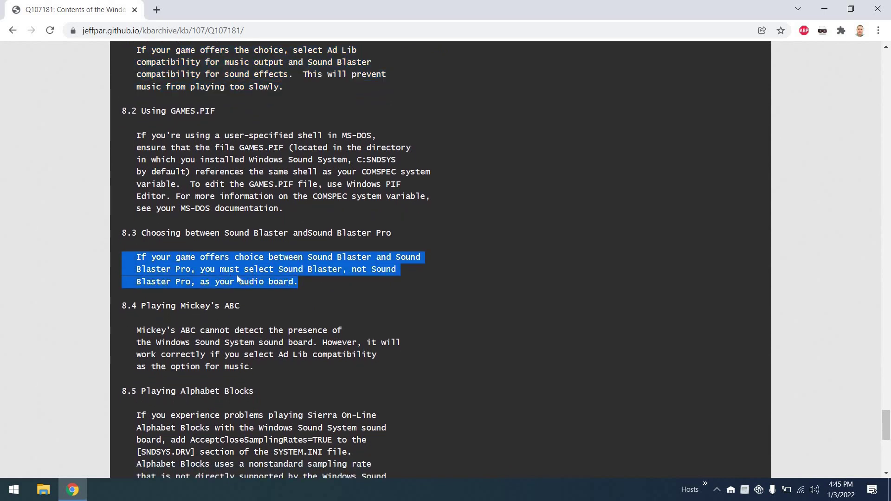
click(340, 291)
scroll(340, 290, down, 1)
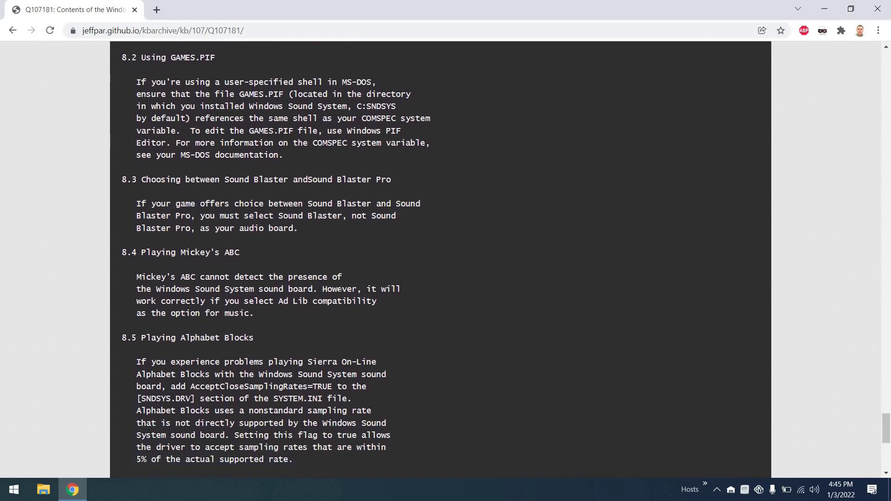
scroll(340, 289, down, 2)
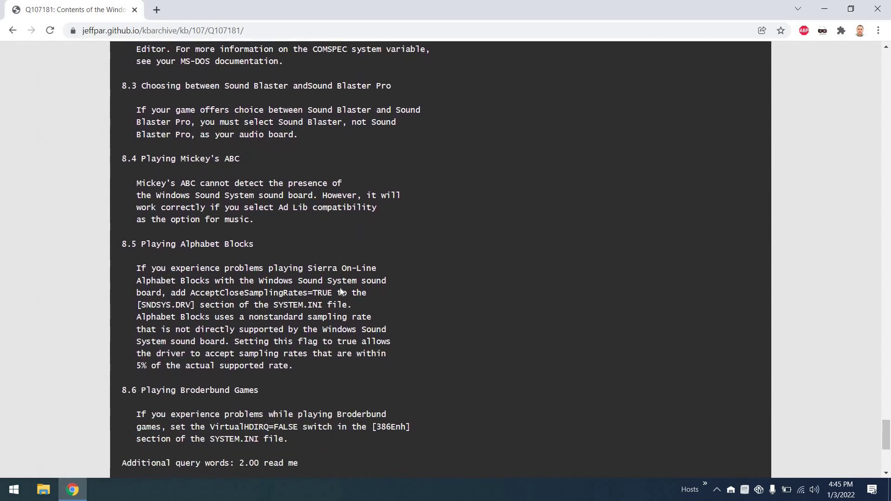
scroll(341, 291, down, 1)
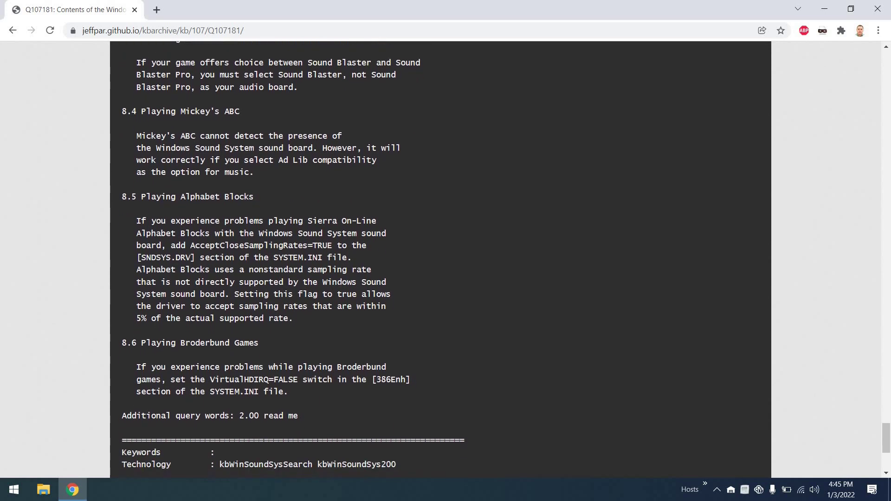
scroll(340, 288, down, 1)
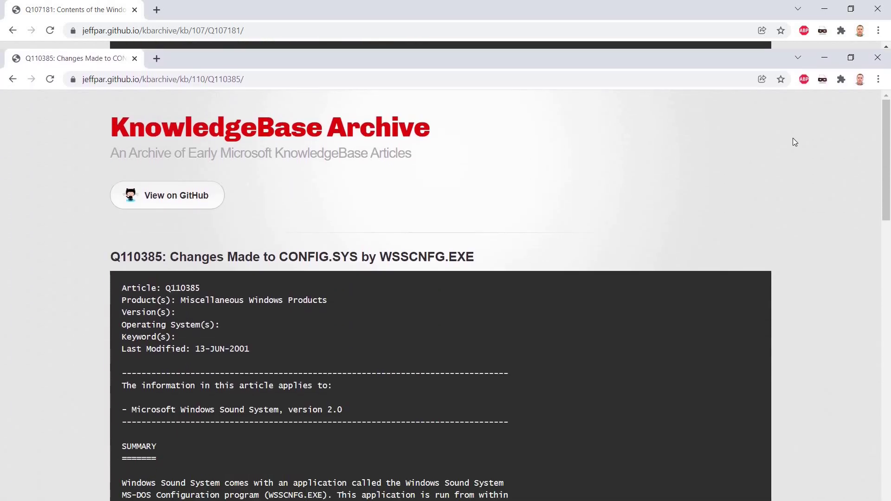
Examine article Q110385 on CONFIG.SYS changes and the Creeping Network page's WSS notes, highlighting the passage on sound support in DOS.
scroll(793, 89, down, 3)
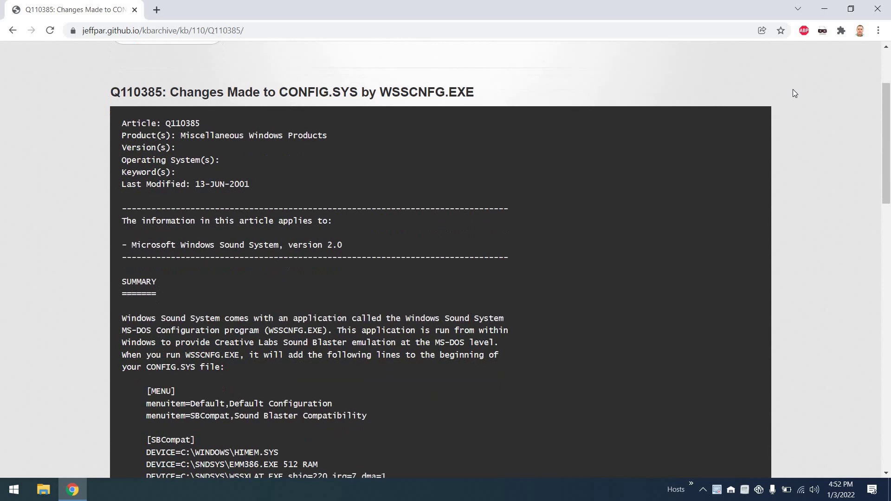
scroll(794, 93, down, 1)
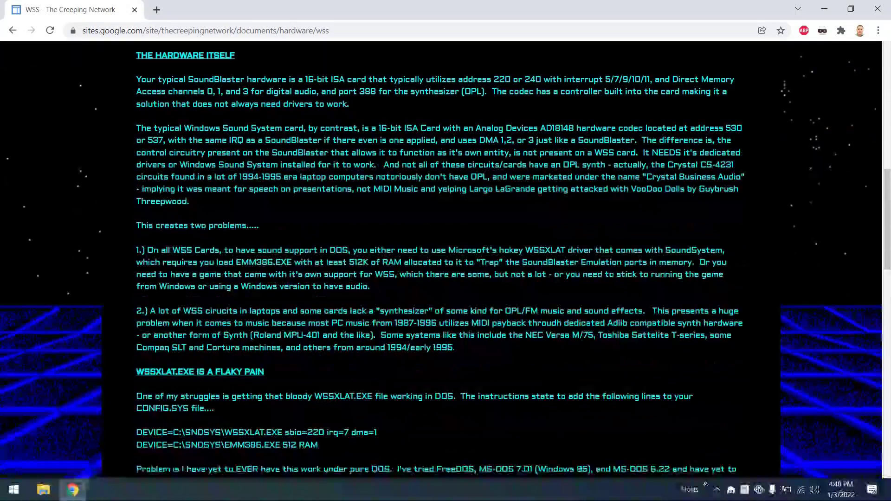
drag(370, 286, 222, 251)
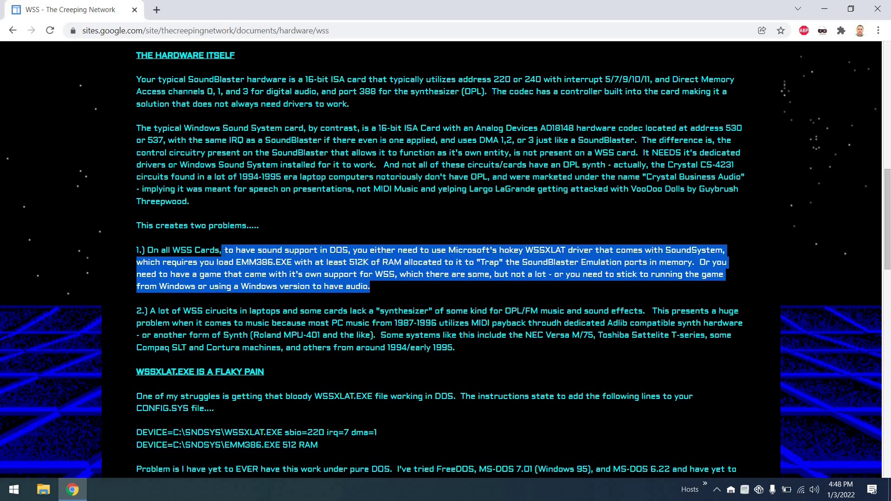
scroll(216, 186, down, 7)
drag(136, 52, 232, 173)
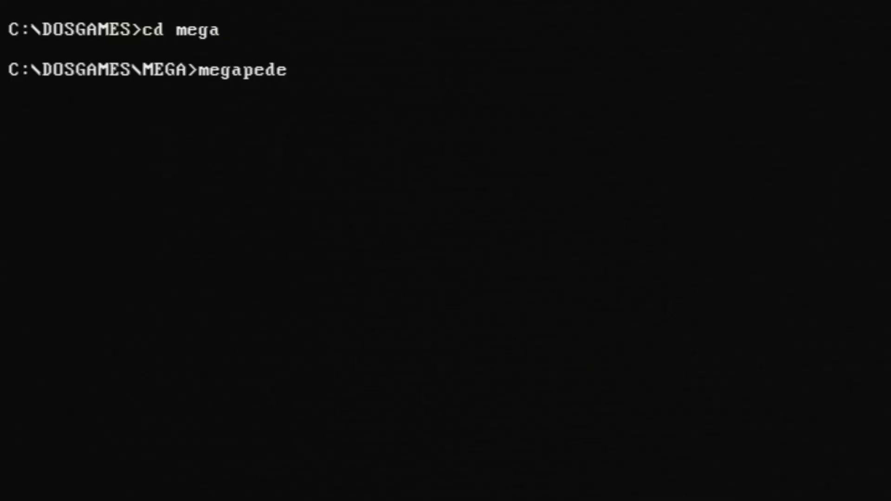
Run the megapede game from the C:\DOSGAMES\MEGA directory in DOS.
key(Return)
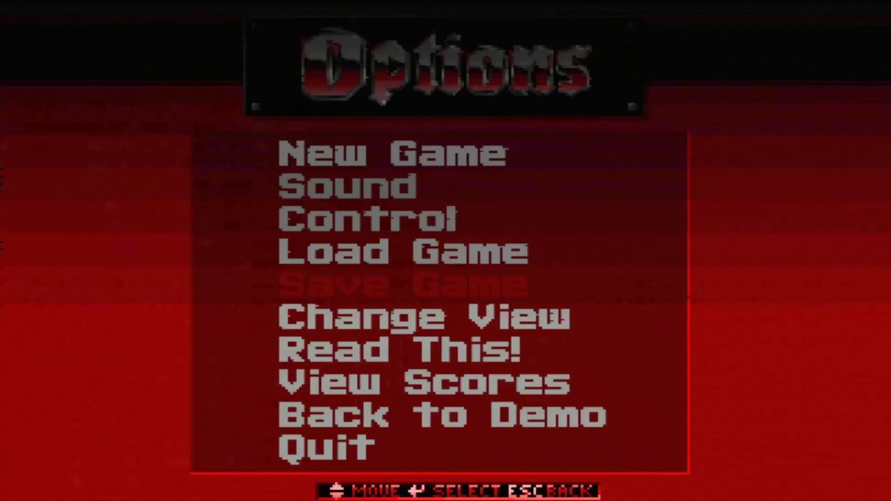
In Wolfenstein 3D, set the sound effects to AdLib/Sound Blaster and return to the game options.
key(Down)
key(Return)
key(Down)
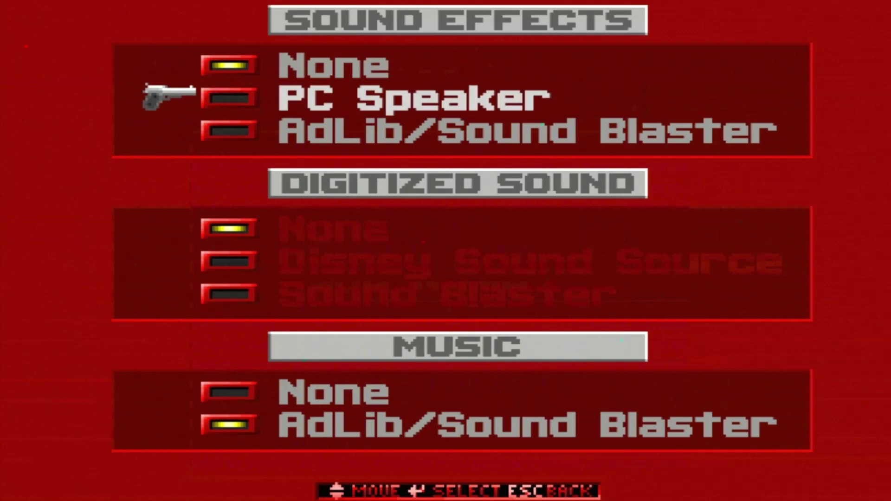
key(Down)
key(Return)
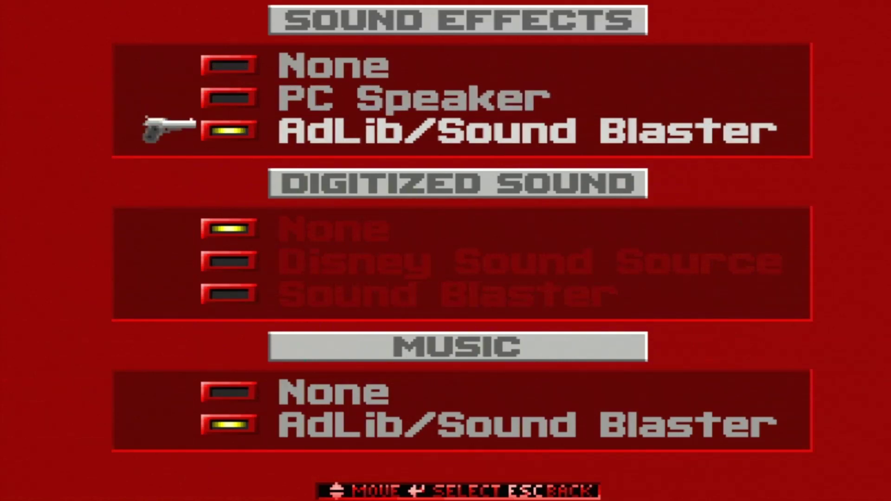
key(Escape)
Start a new game in Episode 1, Escape from Wolfenstein.
key(Up)
key(Return)
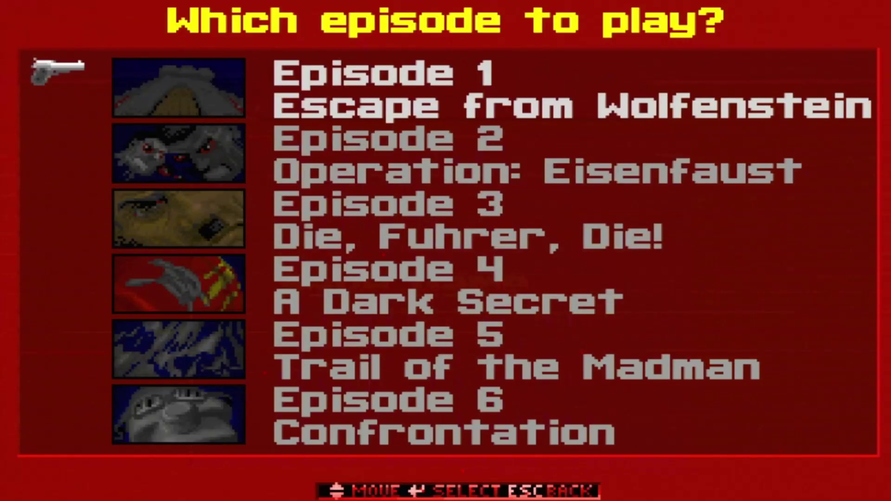
key(Return)
key(Return)
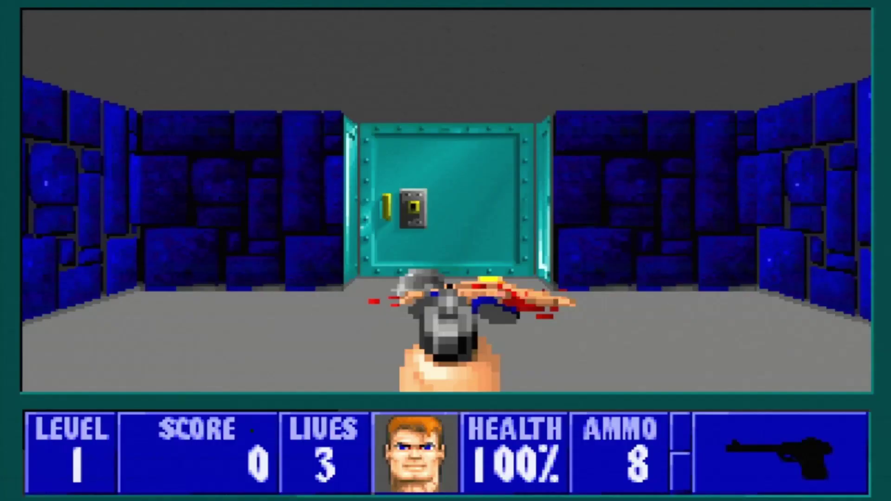
Open the first door of level 1, fire a shot and look around the corridor beyond it.
key(Up)
key(space)
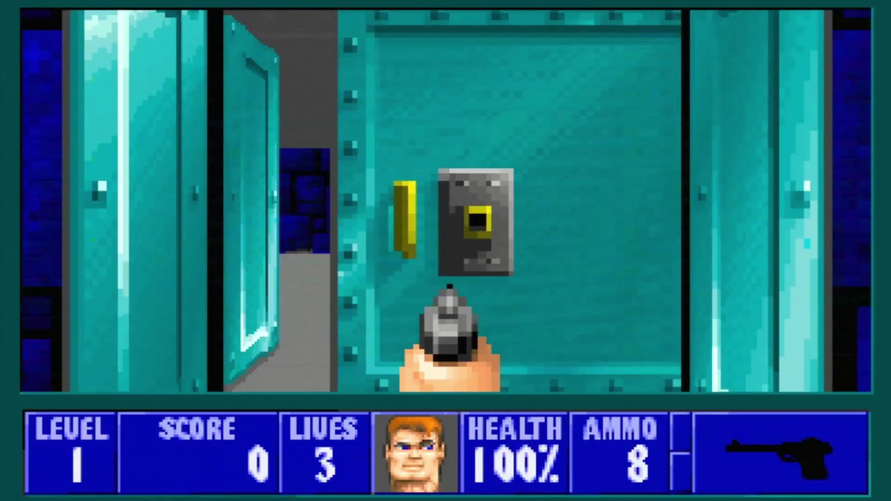
key(Up)
key(ctrl)
key(Right)
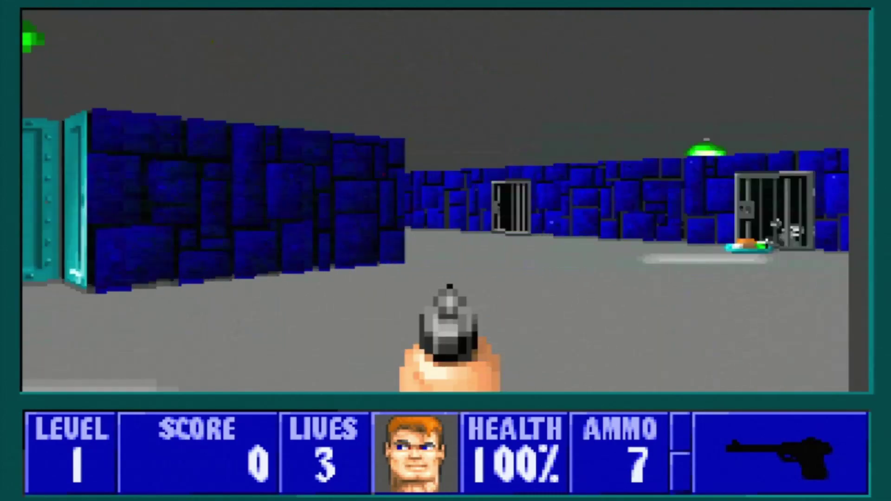
key(Left)
key(Left)
key(Right)
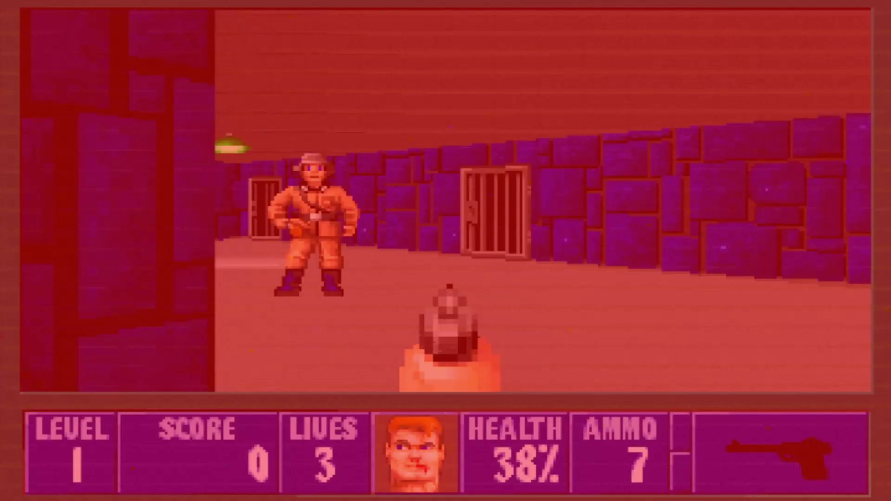
key(Left)
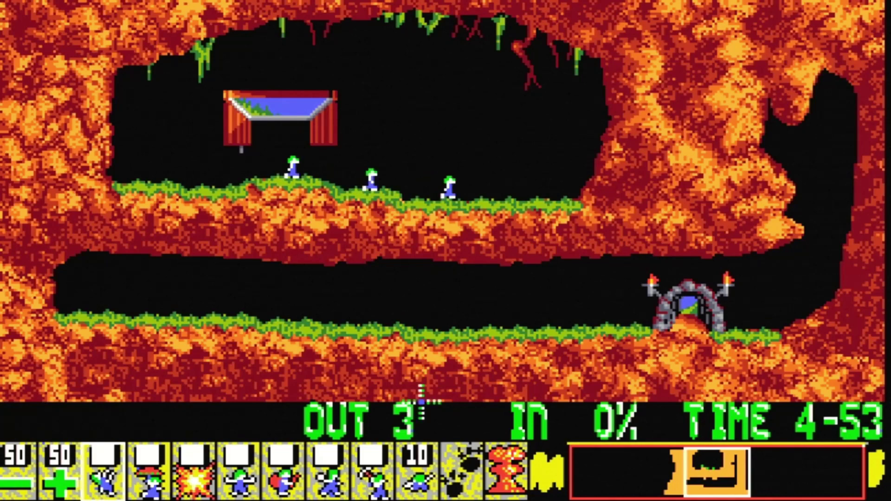
In Lemmings, choose the digger skill and assign it to the lemmings walking along the upper ledge.
click(417, 469)
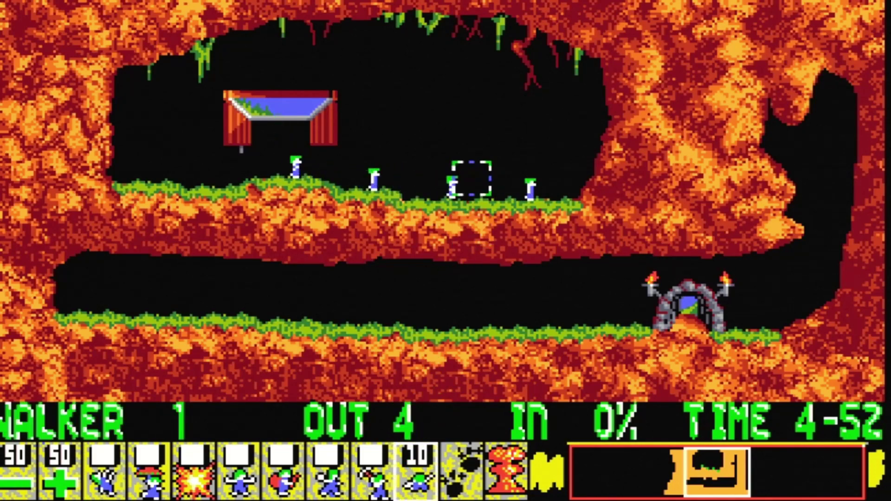
click(470, 181)
click(443, 192)
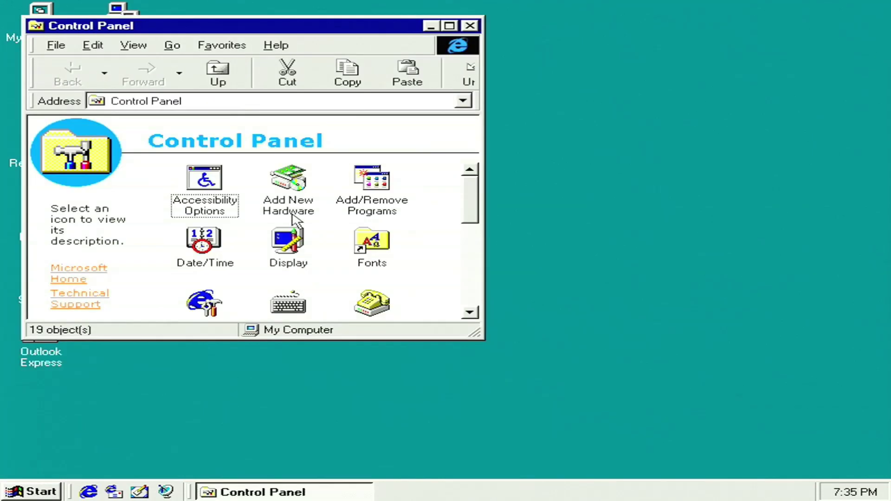
In Windows 95, start the Add New Hardware Wizard and have it search for new hardware.
click(276, 202)
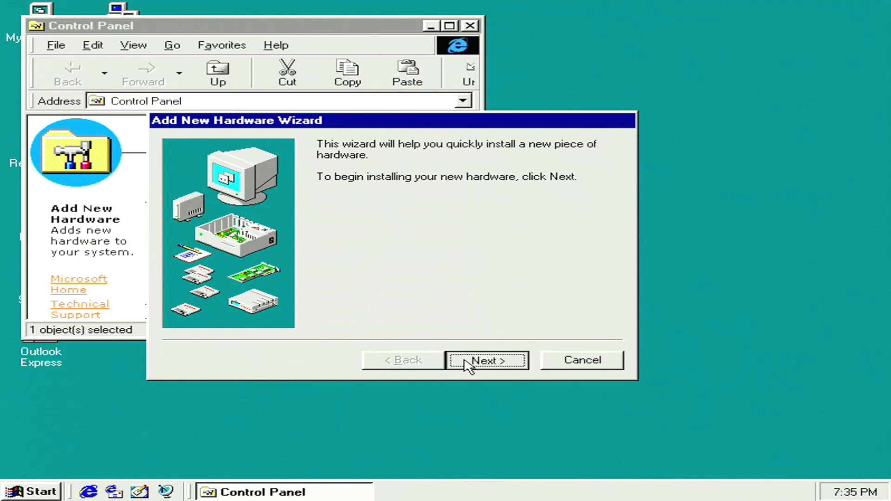
click(466, 361)
click(467, 366)
click(466, 365)
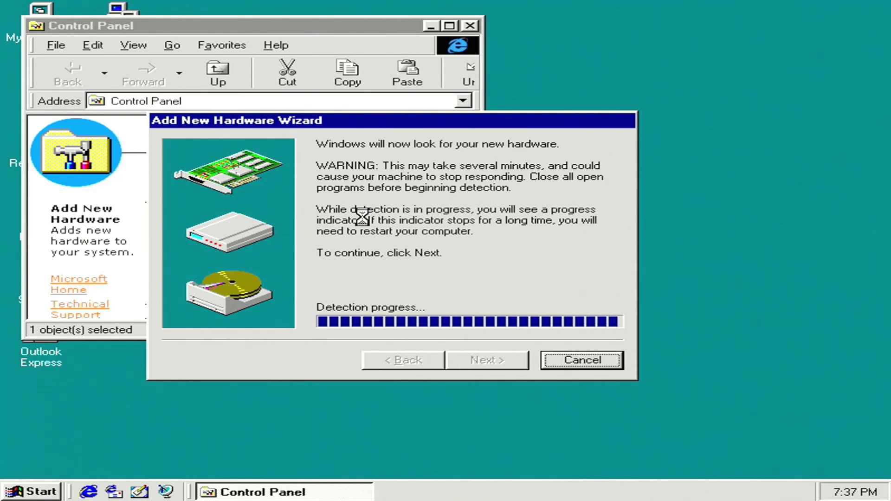
List the detected devices, select MS Windows Sound System Compatible and finish installing the detected hardware.
click(599, 319)
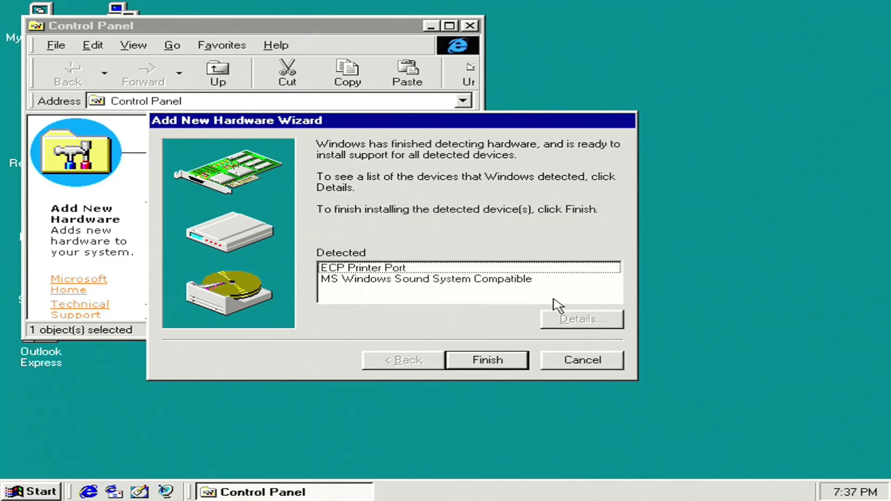
click(534, 279)
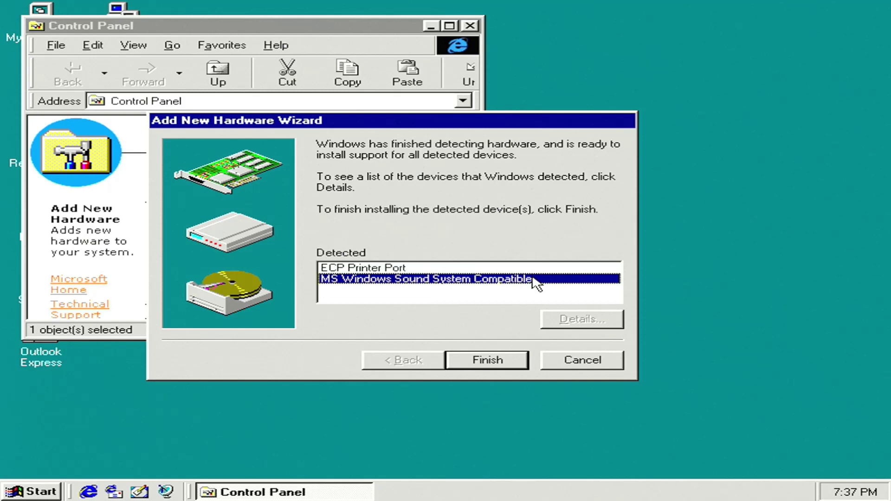
click(510, 365)
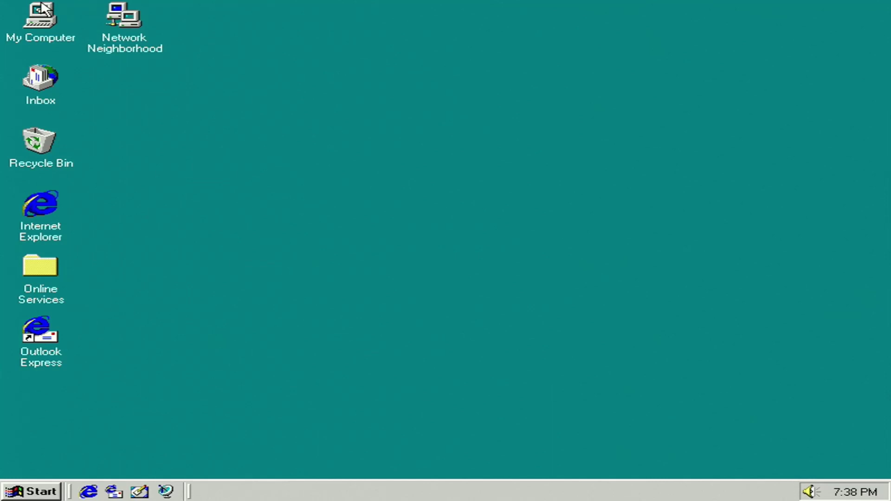
Inspect the sound, video and game controllers in the computer's Device Manager, including the Windows Sound System Sound Blaster Emulation entry.
right_click(42, 5)
click(100, 133)
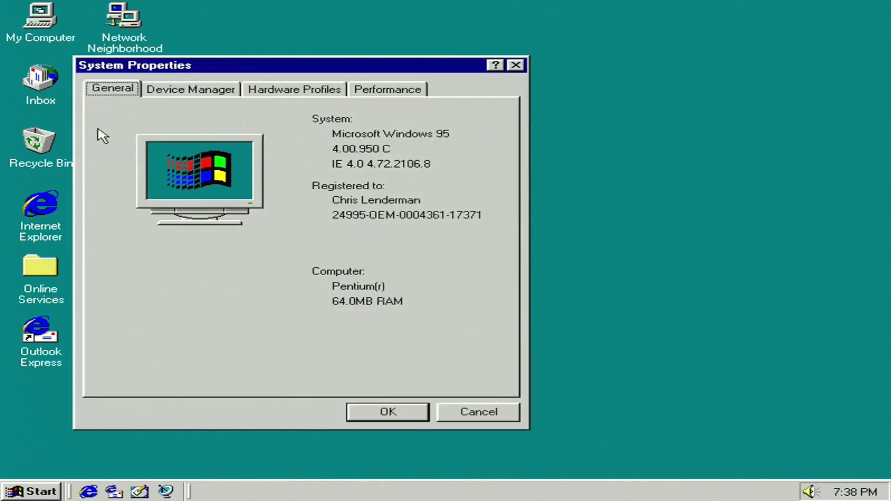
click(178, 89)
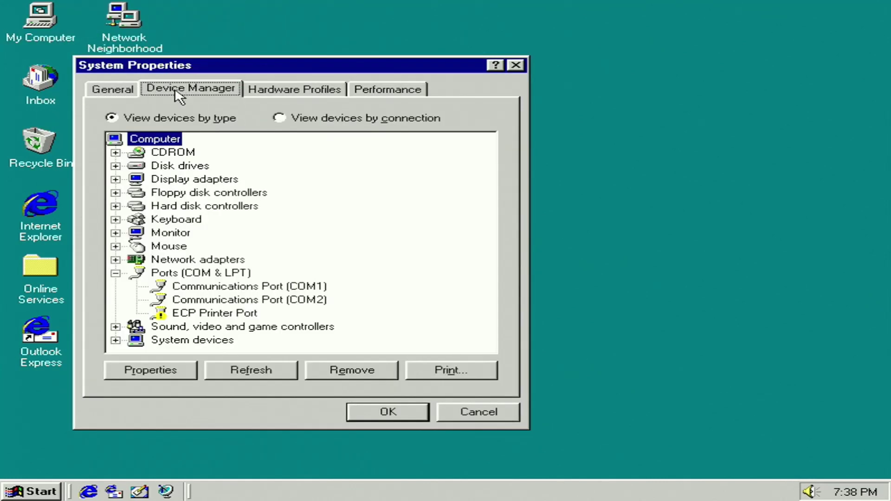
double_click(218, 327)
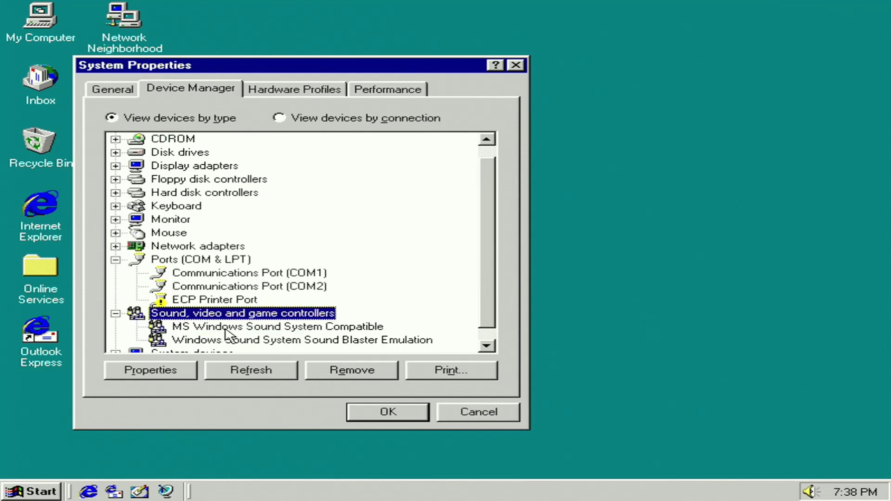
click(241, 327)
click(244, 341)
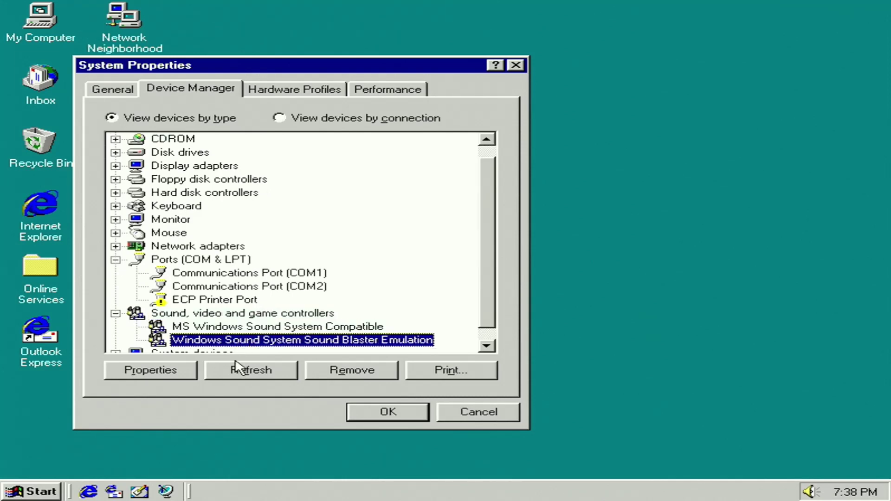
Open the Multimedia properties from the Control Panel, check the audio, video and MIDI settings, and leave them without changes.
click(35, 492)
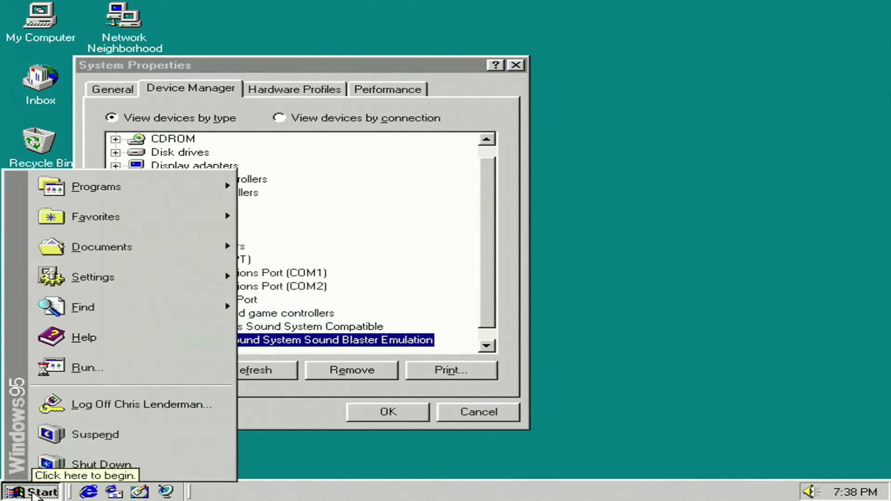
mouse_move(94, 280)
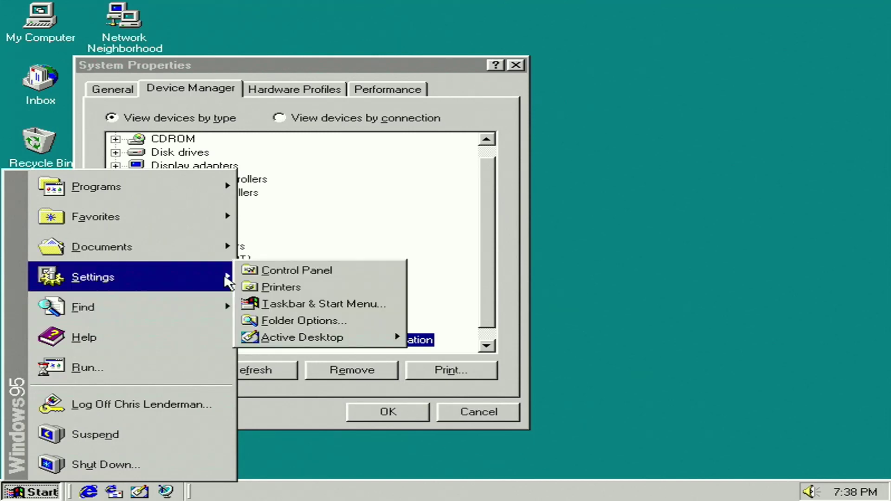
click(255, 274)
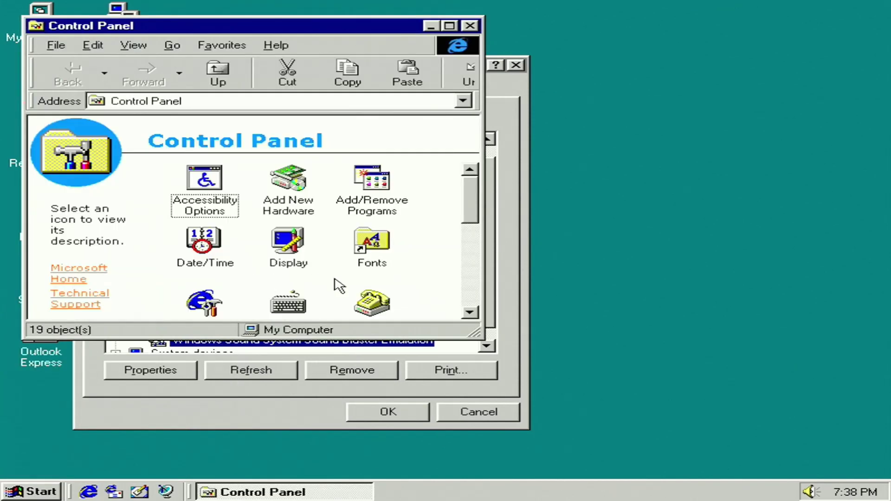
click(469, 305)
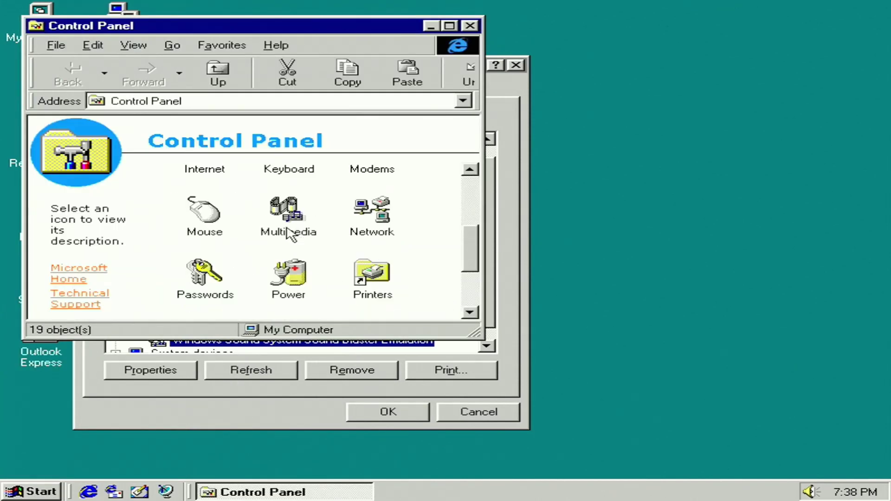
double_click(288, 232)
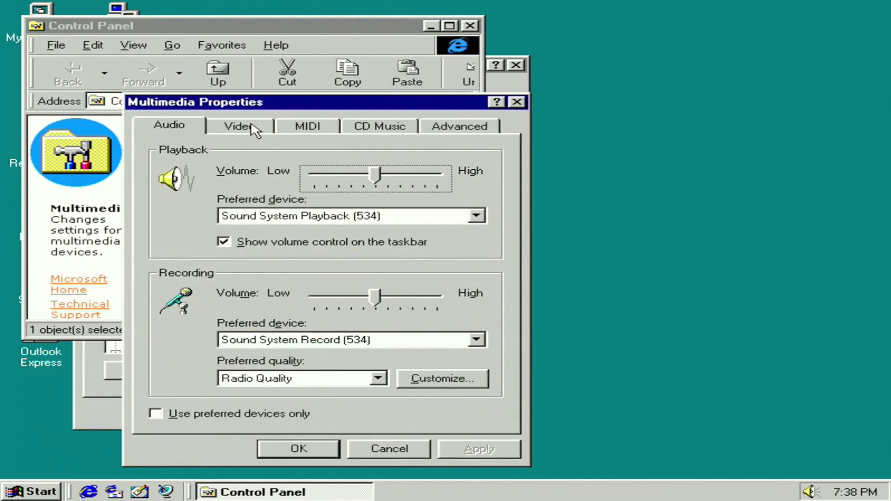
click(255, 130)
click(305, 132)
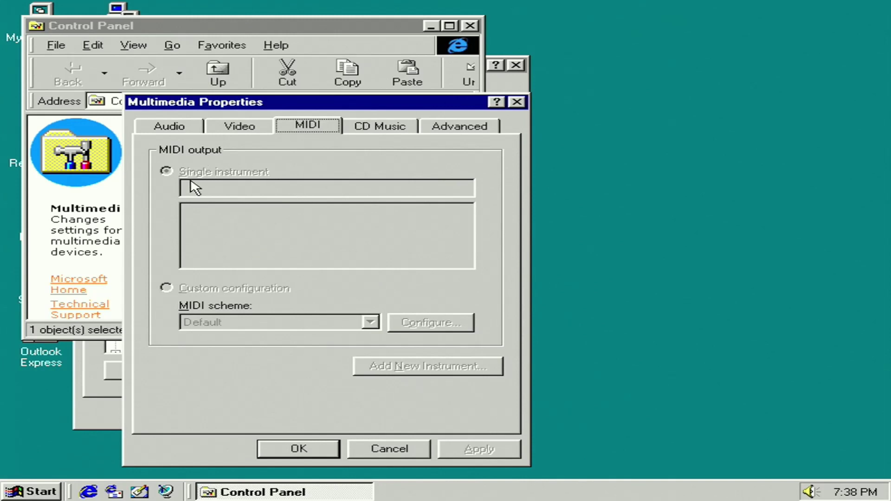
click(373, 446)
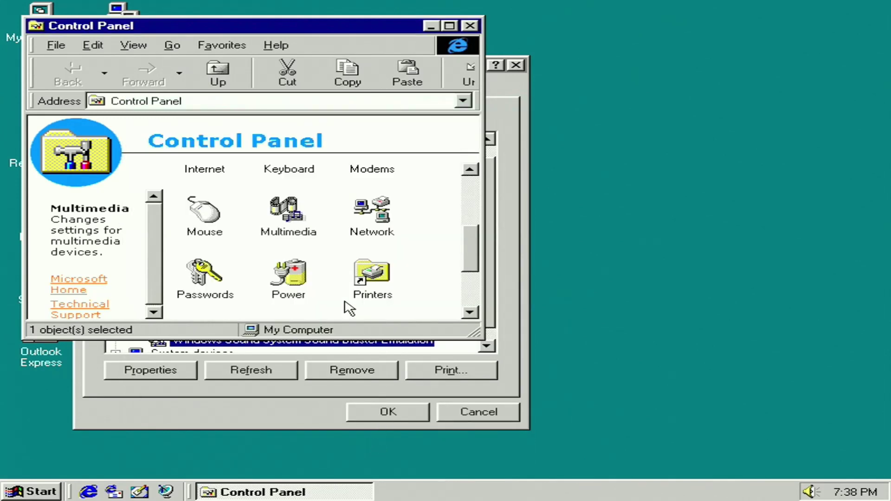
Turn off automatic settings for MS Windows Sound System Compatible, base its resources on Basic configuration 1, accept the forced configuration and close System Properties.
click(295, 420)
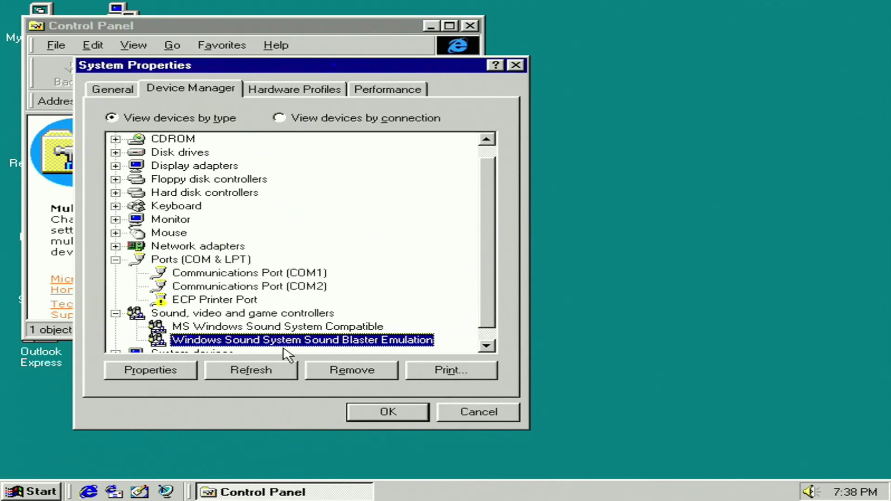
double_click(285, 326)
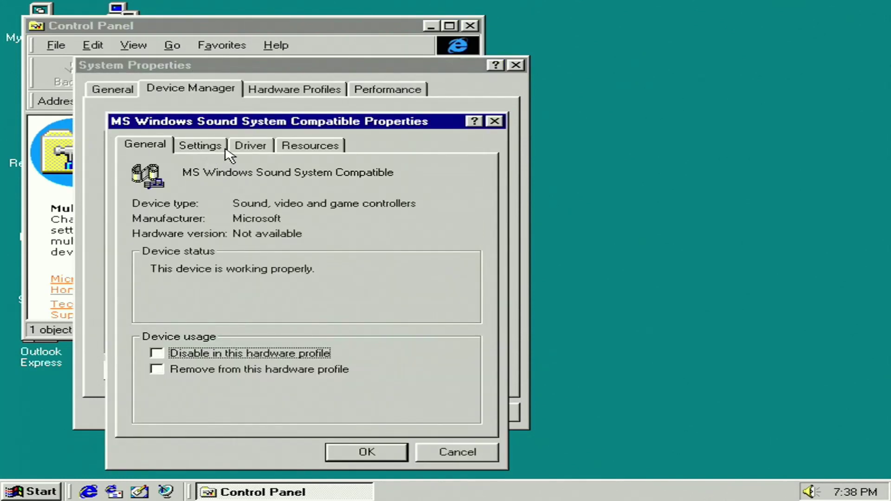
click(293, 147)
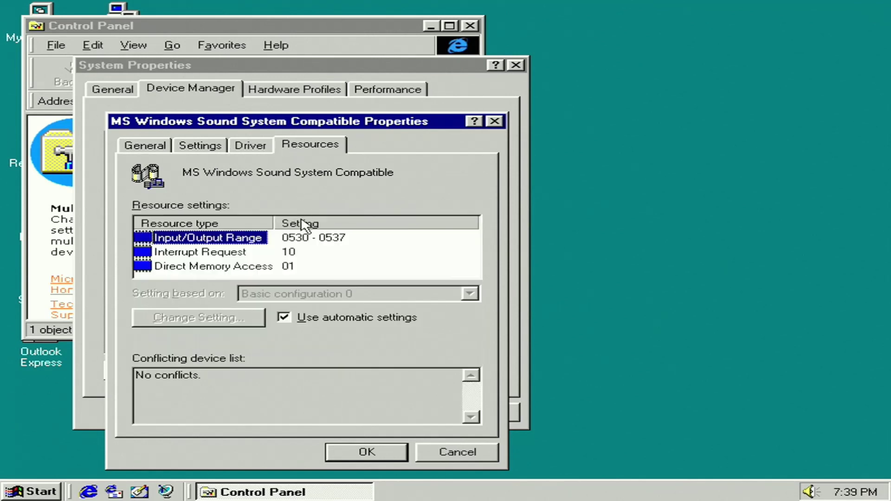
click(284, 320)
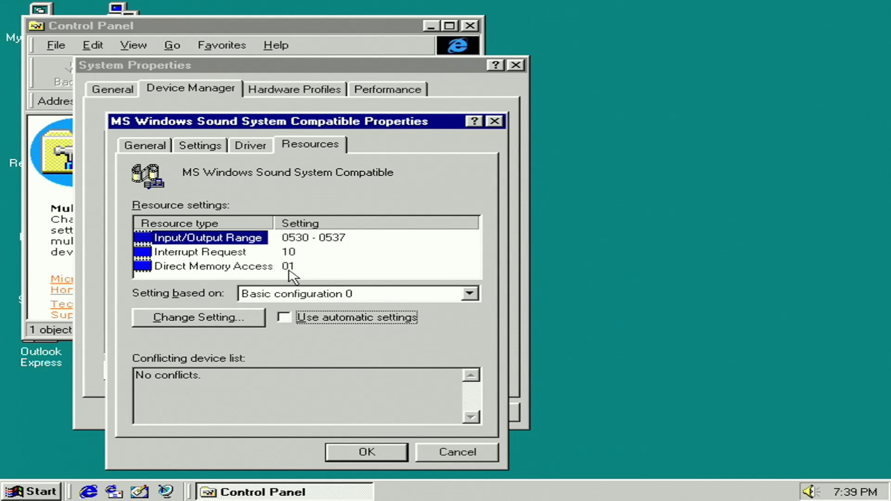
click(292, 294)
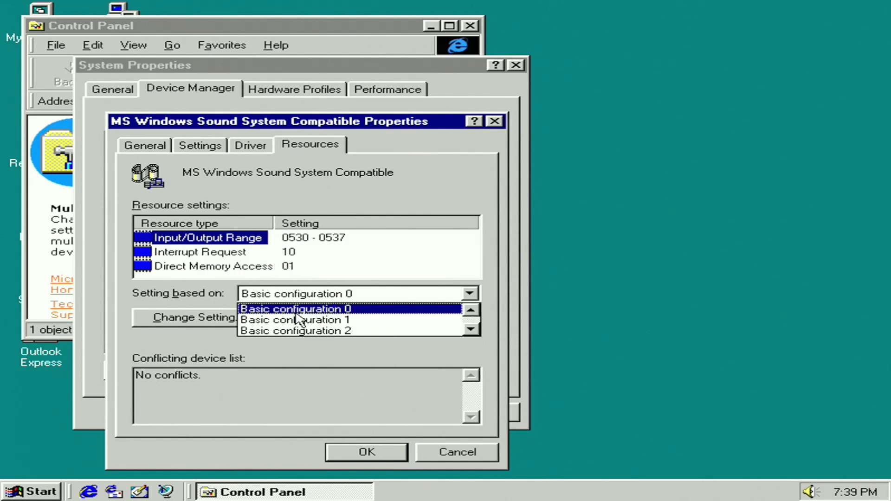
click(299, 320)
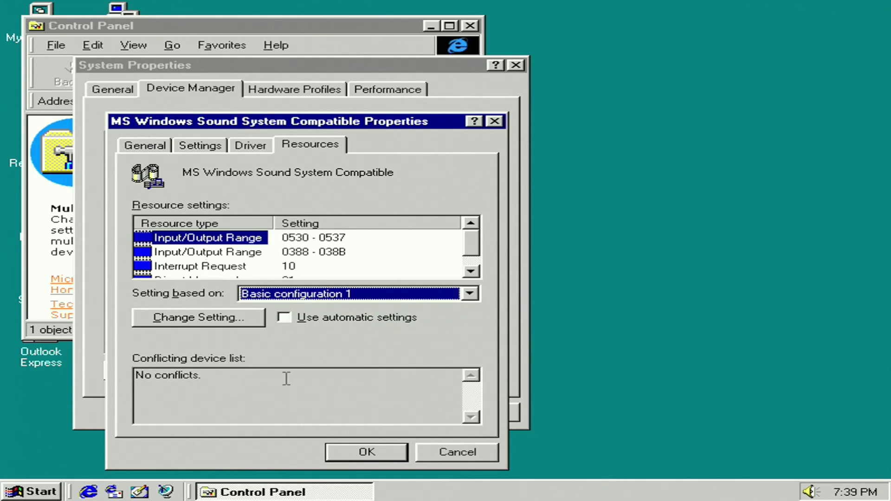
click(343, 457)
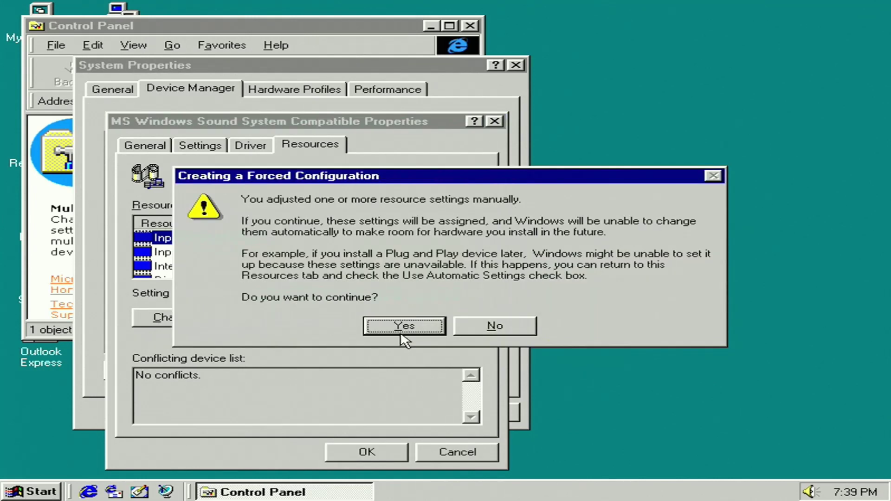
click(402, 329)
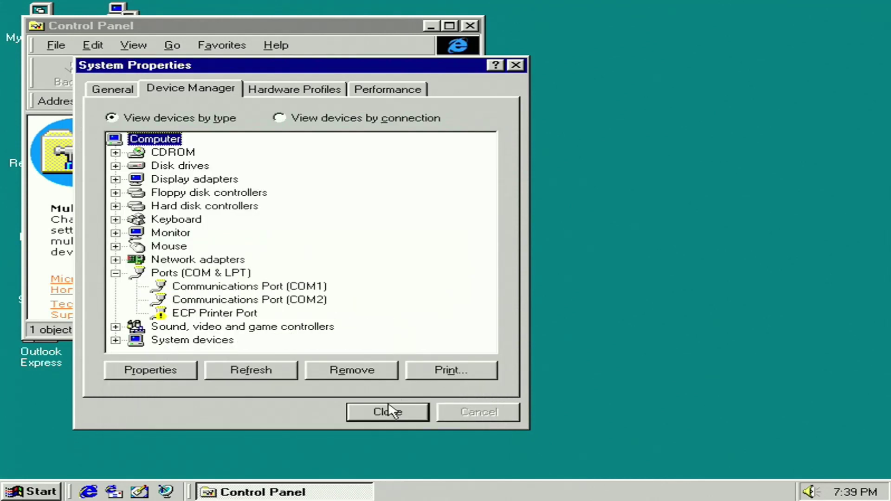
click(389, 412)
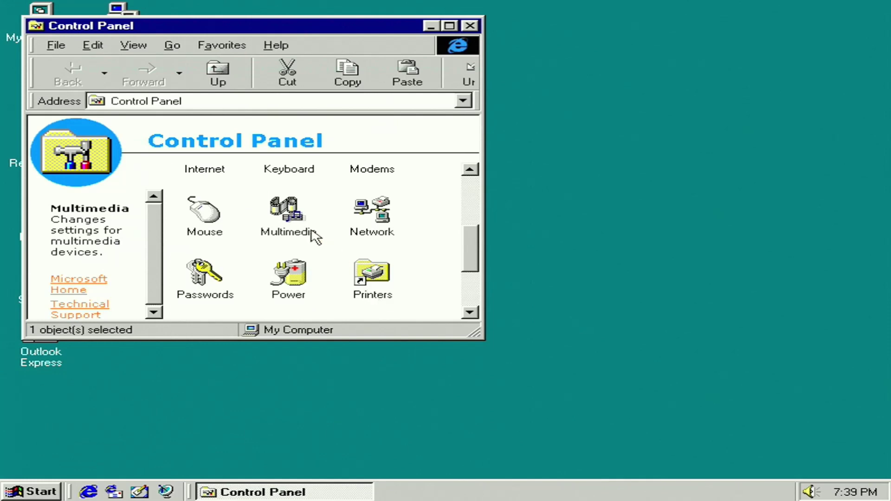
Reopen the Multimedia properties and check the MIDI output settings again.
double_click(303, 226)
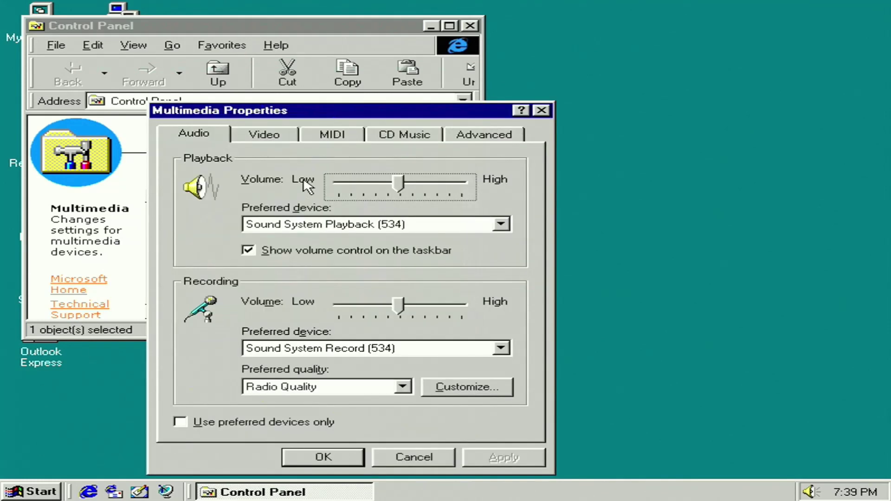
click(326, 145)
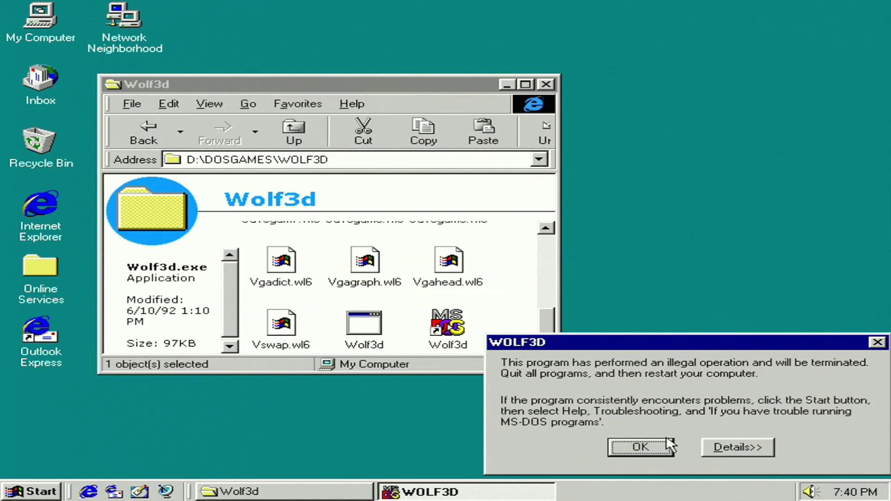
Dismiss the WOLF3D error and bring up the resource settings of MS Windows Sound System Compatible in the computer's Device Manager.
click(648, 445)
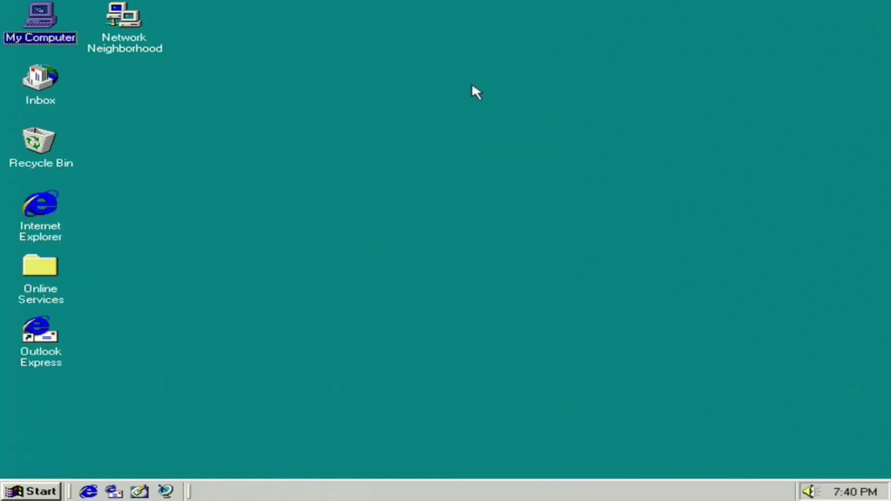
right_click(49, 40)
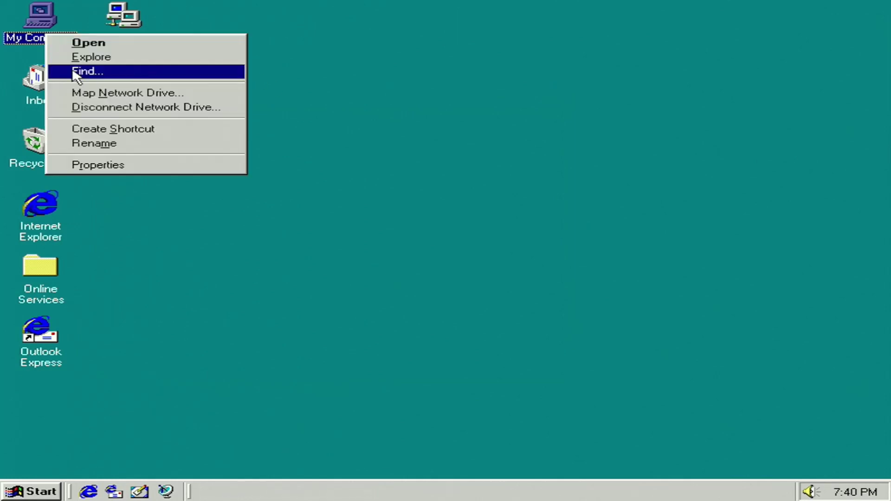
click(110, 166)
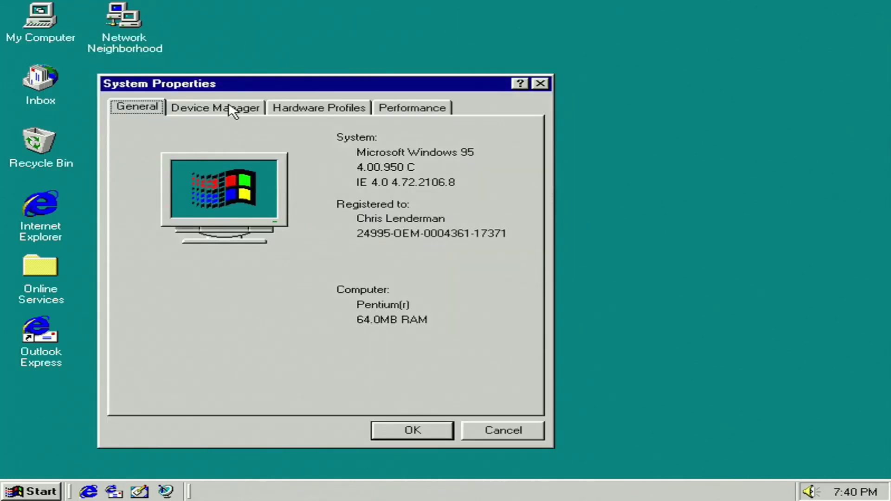
click(231, 109)
double_click(349, 348)
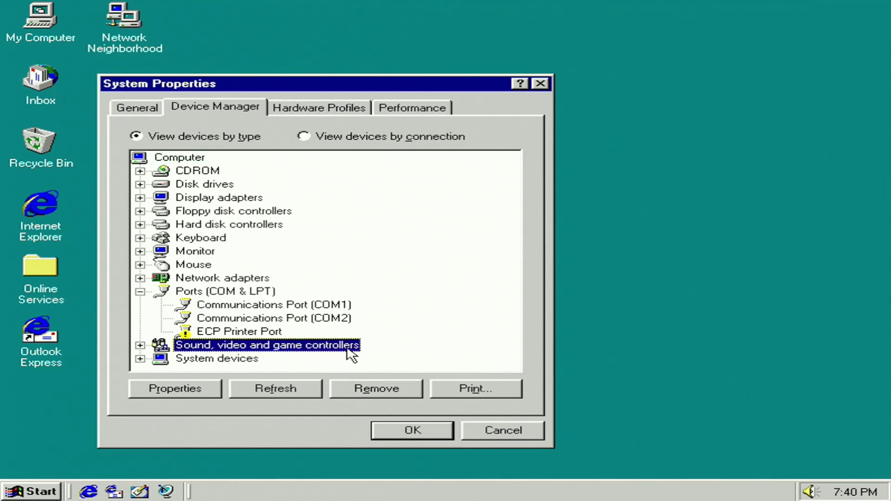
double_click(342, 347)
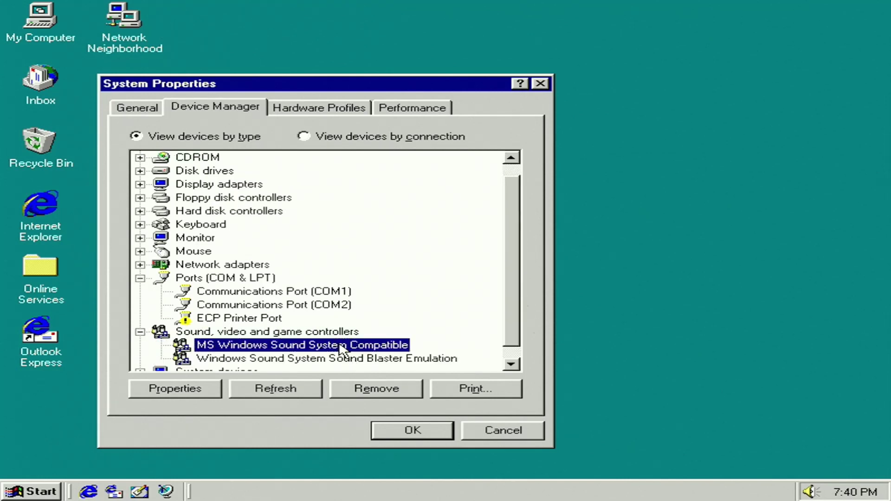
click(335, 150)
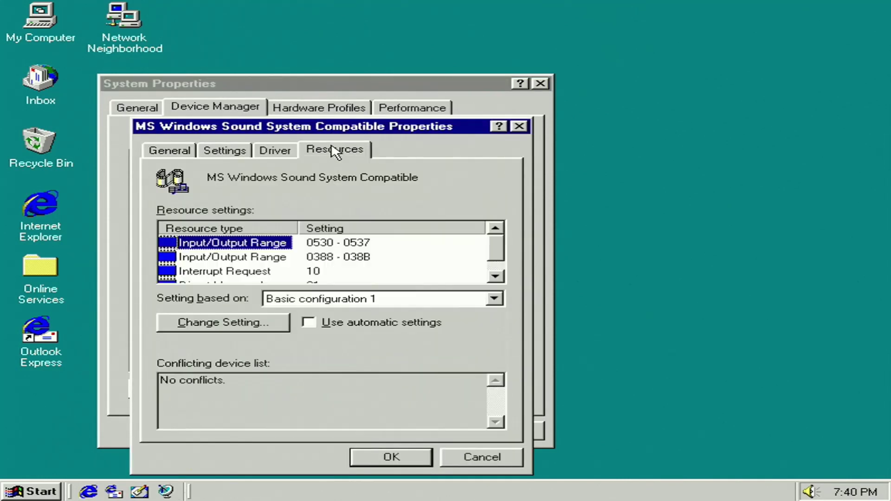
click(495, 276)
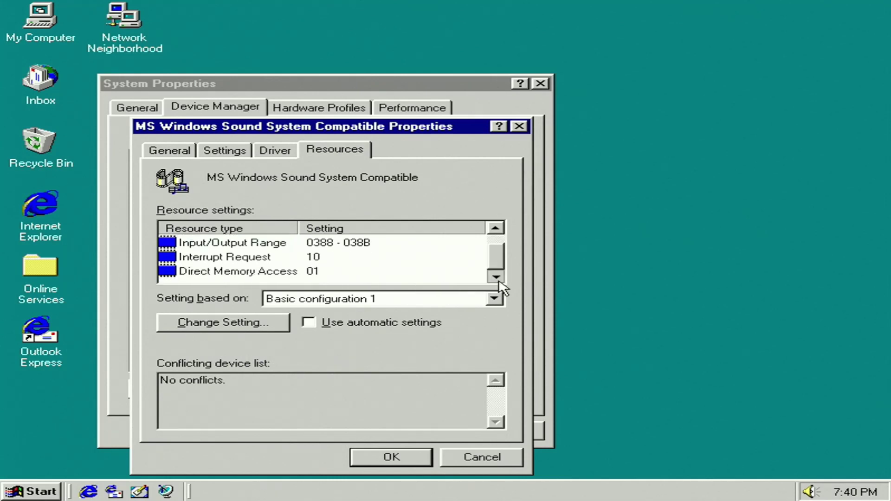
Set the sound device's interrupt request to 09 and accept the forced configuration.
double_click(235, 258)
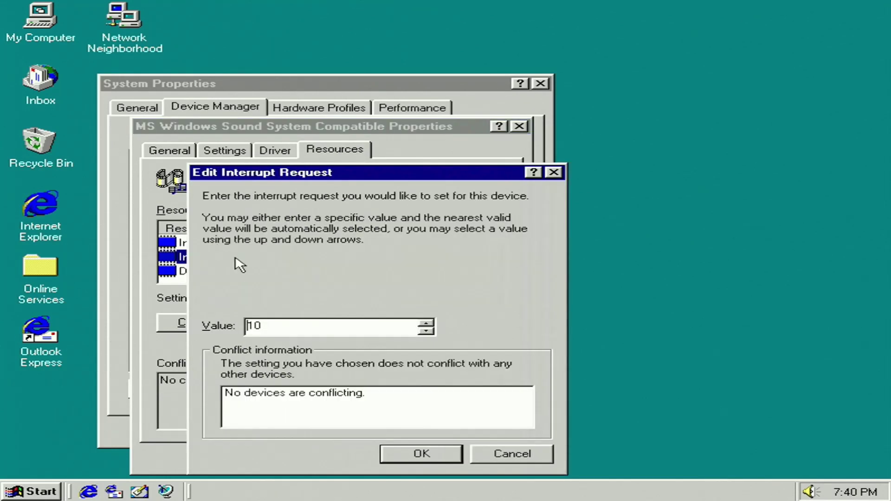
click(426, 331)
click(428, 456)
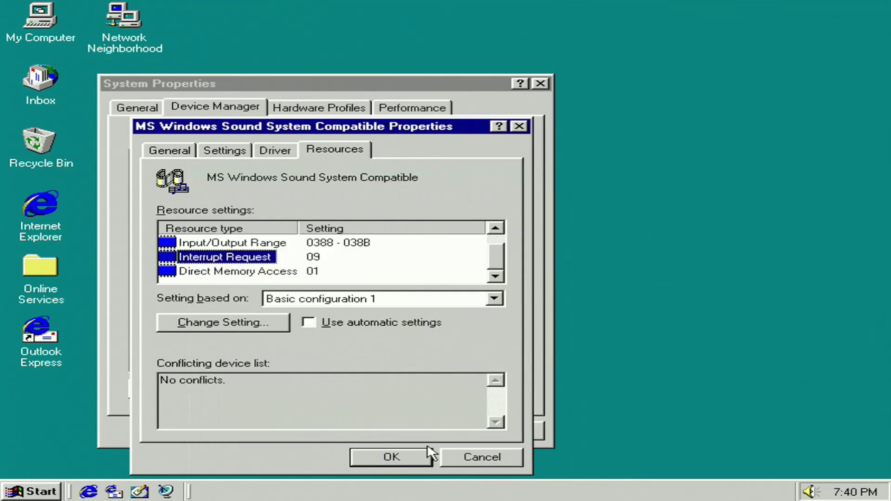
click(419, 456)
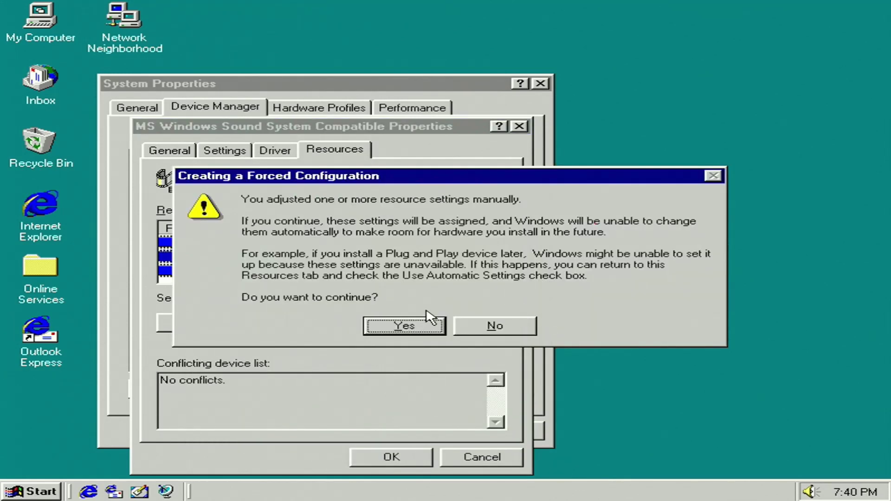
click(420, 324)
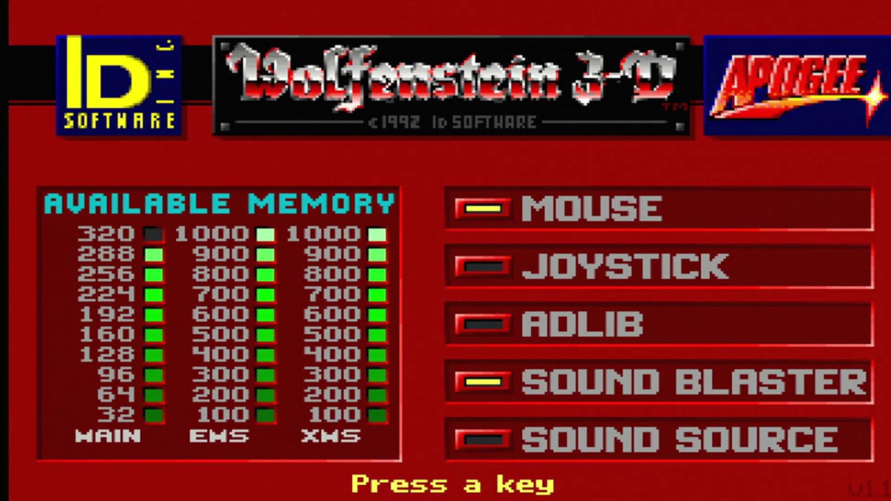
In Wolfenstein 3-D, pass the startup screen, review the sound effects, digitized sound and music settings, and return to the options.
key(Return)
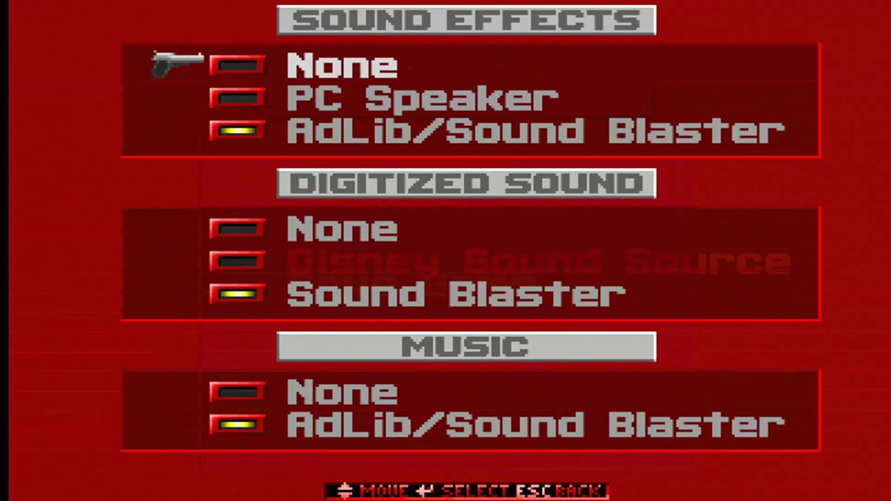
key(Down)
key(Down)
key(Down)
key(Down)
key(Down)
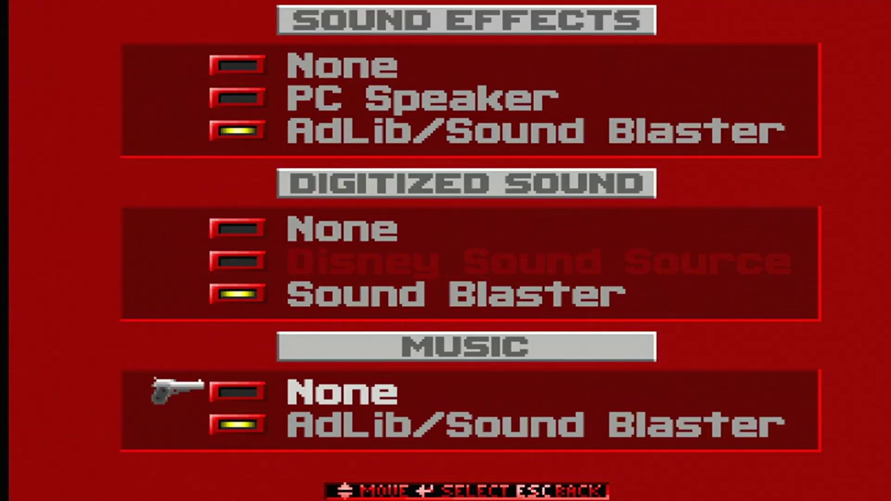
key(Down)
key(Escape)
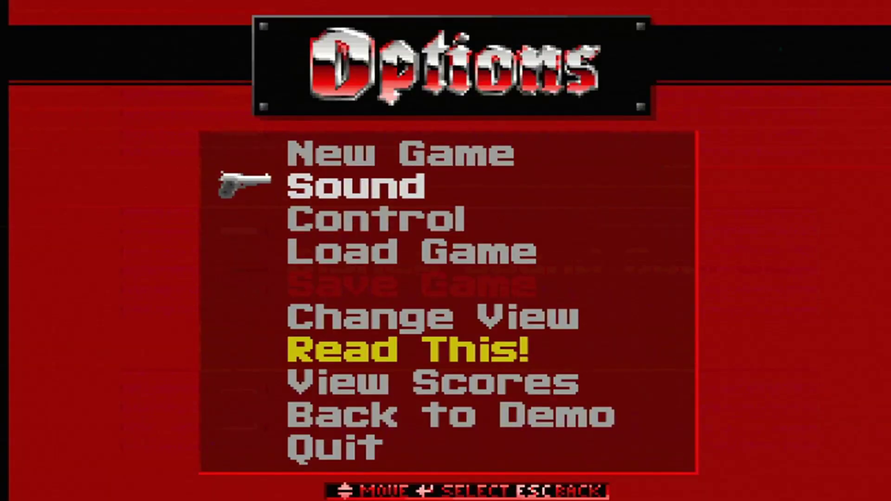
Start a new Wolfenstein 3-D game, accepting the preselected episode and difficulty.
key(Up)
key(Return)
key(Return)
key(Return)
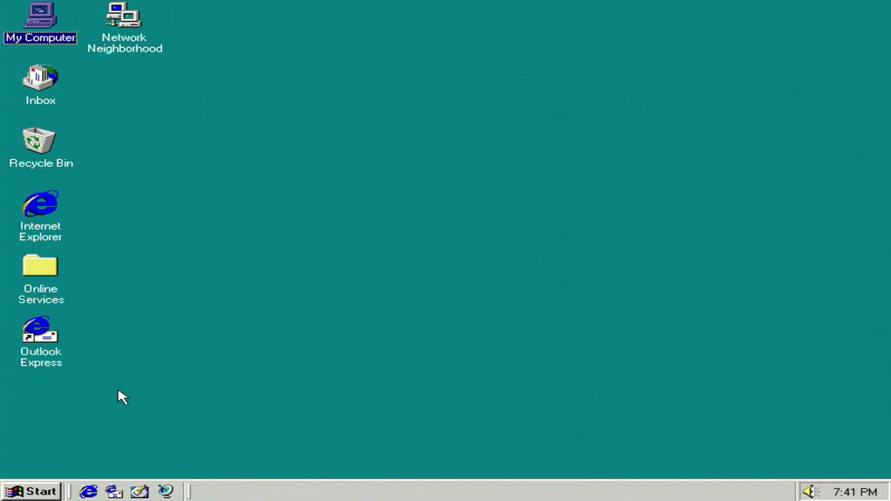
Open the Sounds settings from the Windows 95 Control Panel.
click(40, 494)
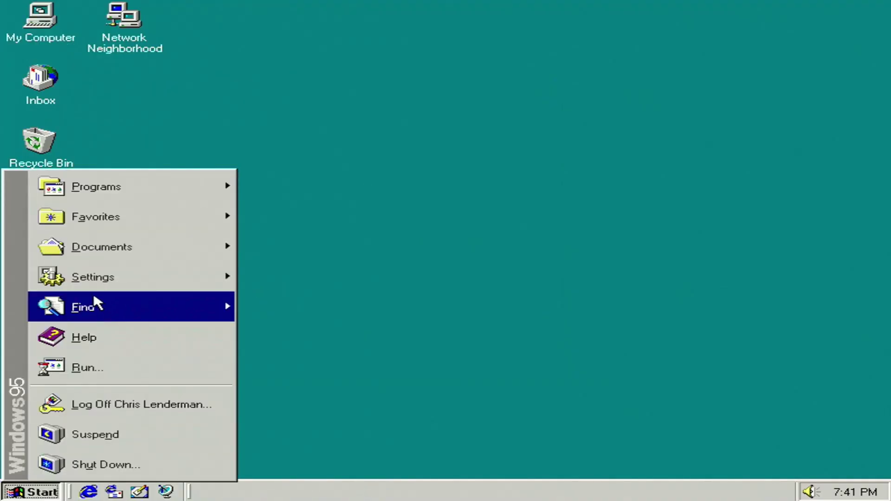
mouse_move(96, 280)
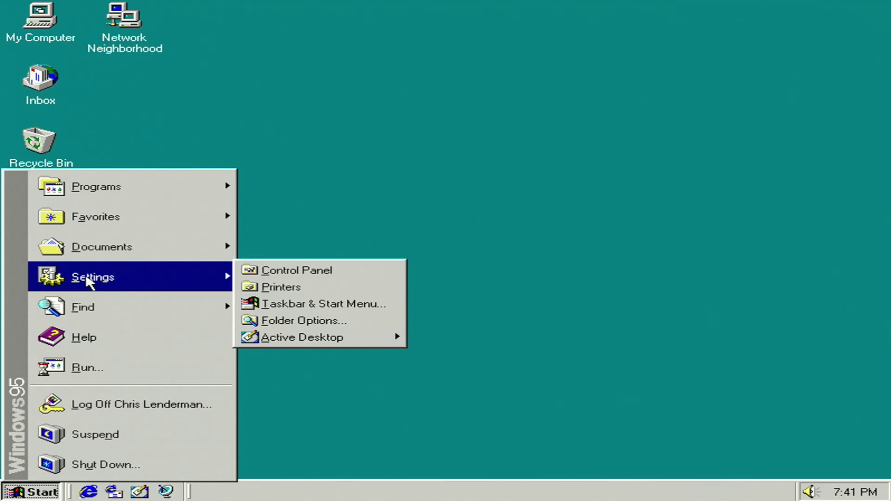
click(279, 275)
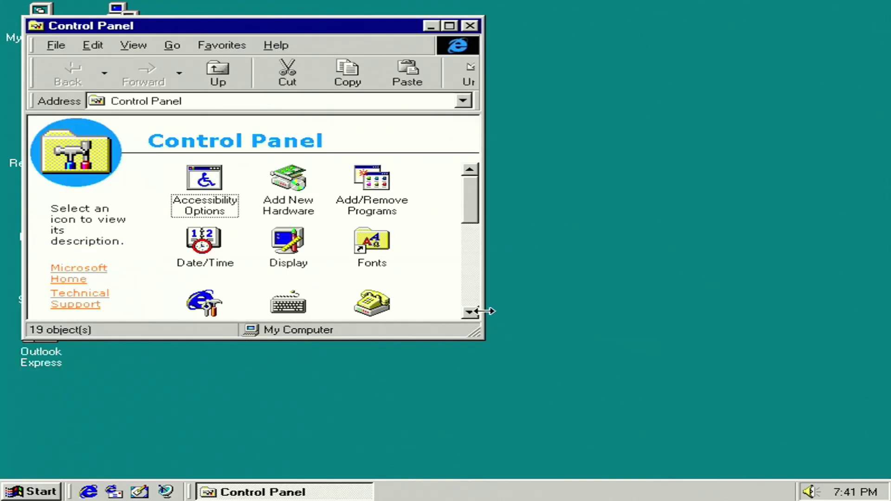
click(472, 299)
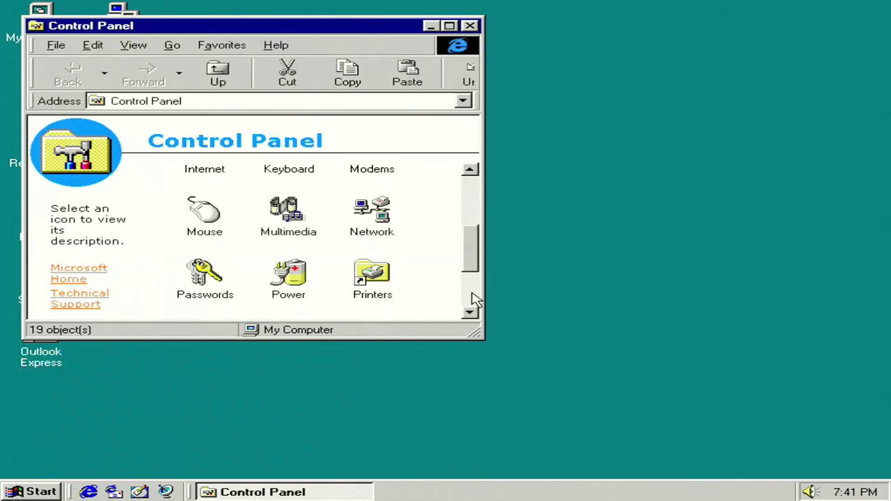
click(472, 299)
double_click(284, 227)
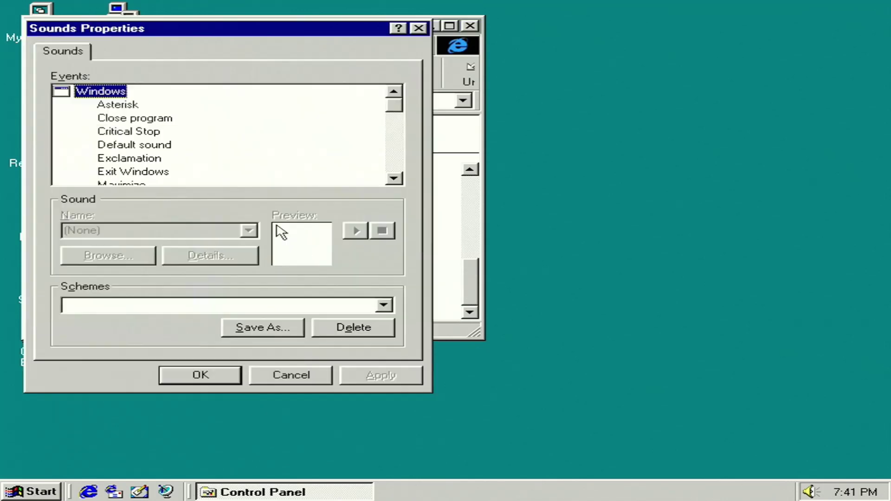
Choose The Microsoft Sound for the New Mail Notification event, accepting the missing chimes.wav, and preview it.
click(394, 178)
click(198, 160)
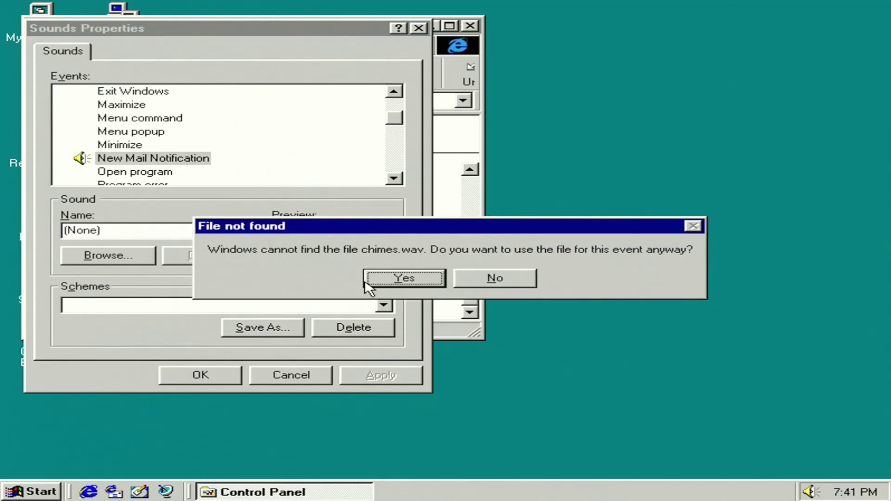
click(366, 283)
click(248, 230)
click(257, 246)
click(356, 231)
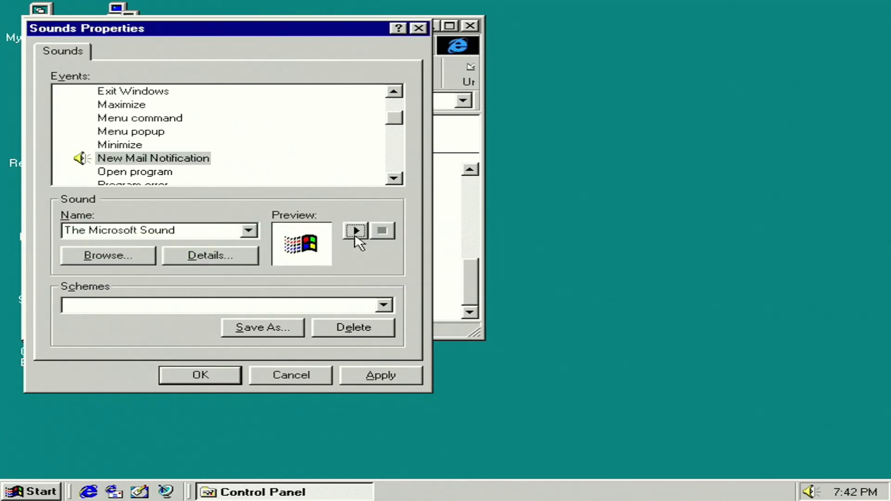
click(356, 231)
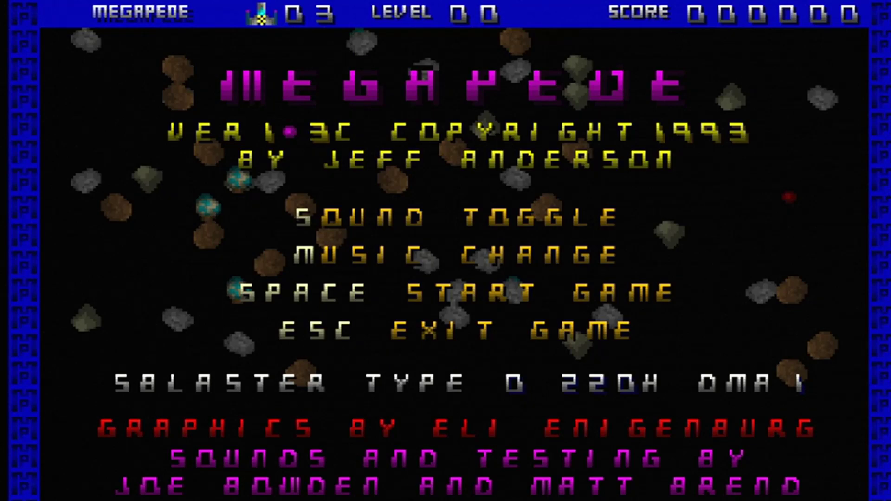
Start a Megapede game and switch it from full screen to a window.
key(space)
key(alt+Return)
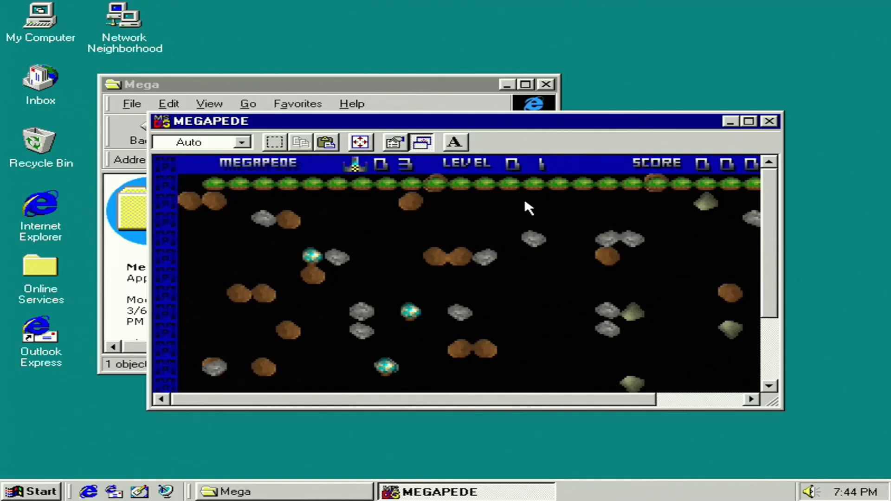
Force Megapede to terminate and close the Mega folder.
click(763, 122)
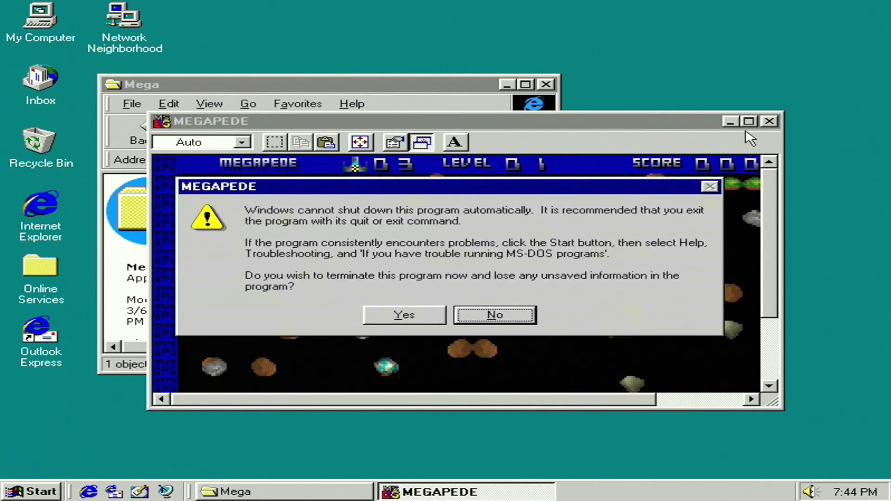
click(388, 314)
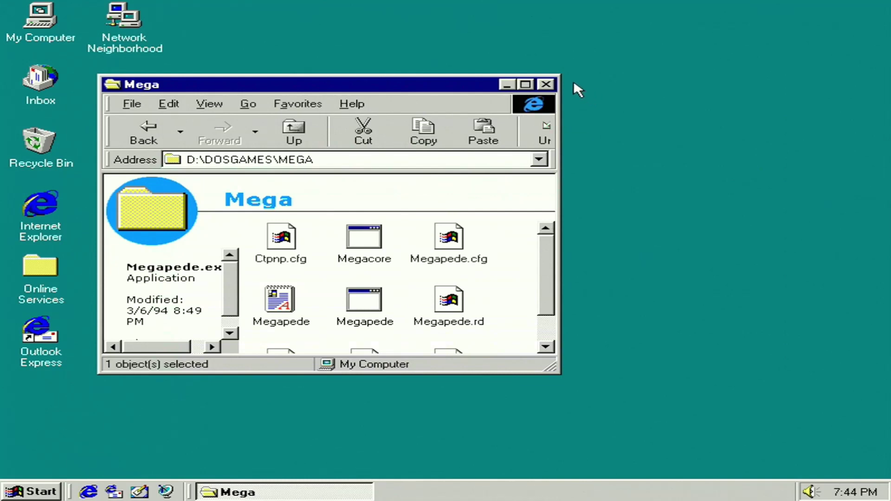
click(548, 84)
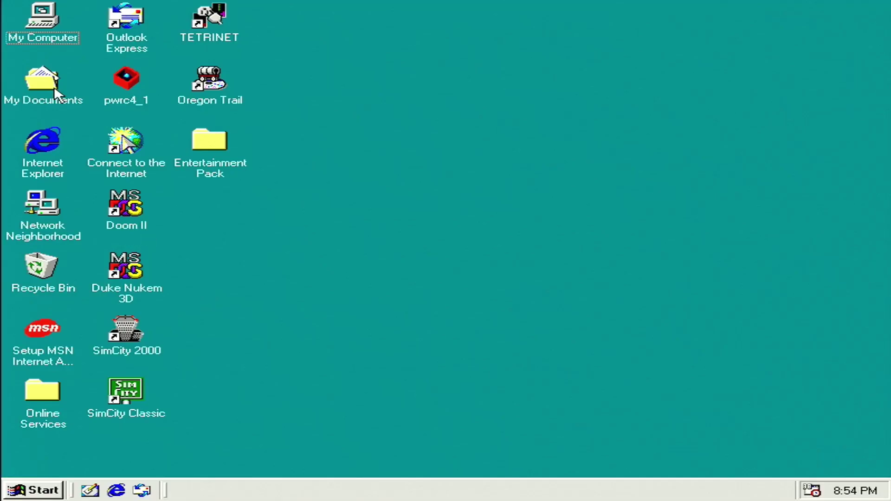
Check the Windows 98 computer's Device Manager for a sound device and leave without changes.
right_click(41, 10)
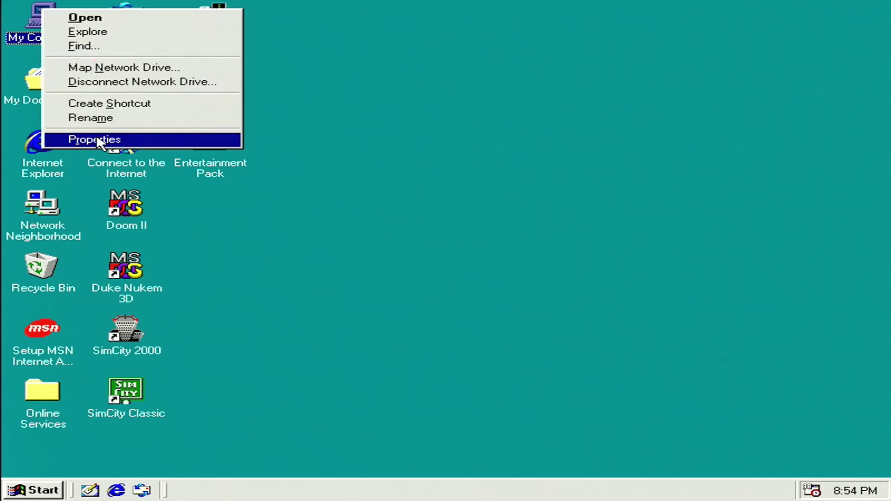
click(95, 139)
click(135, 37)
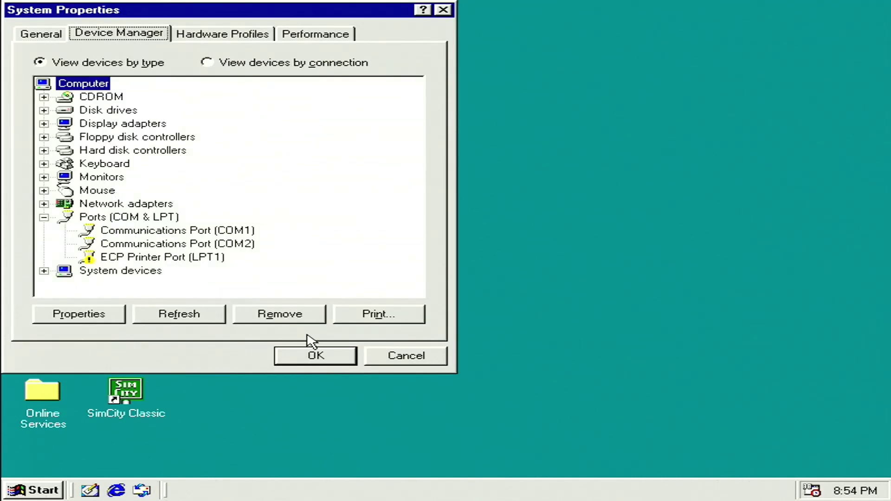
click(416, 358)
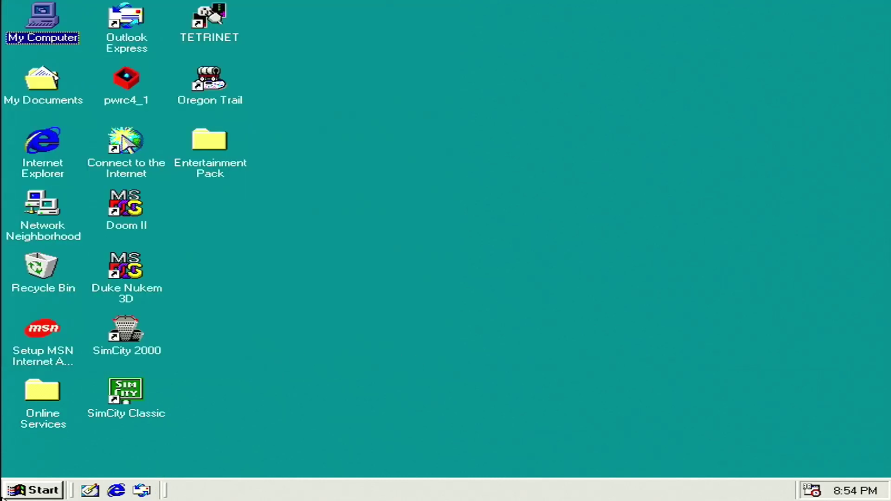
Launch the Add New Hardware wizard from the Control Panel and search for Plug and Play devices.
click(20, 492)
mouse_move(95, 335)
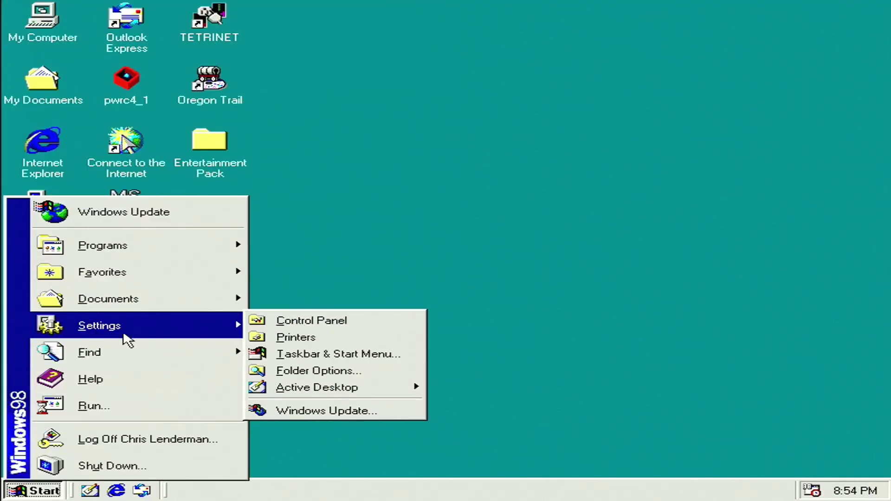
click(287, 324)
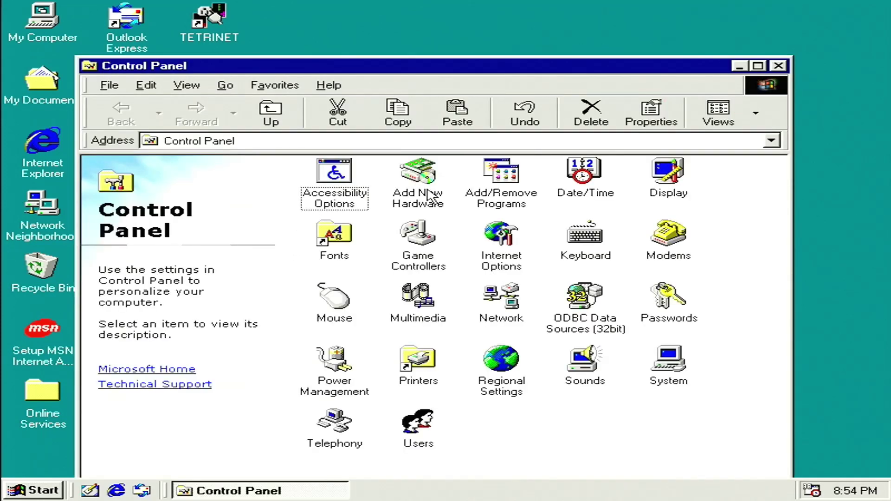
double_click(428, 197)
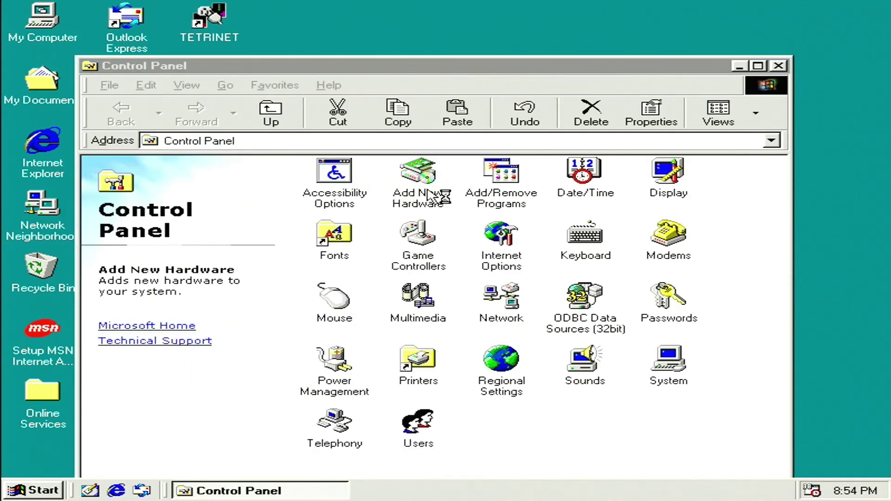
click(393, 285)
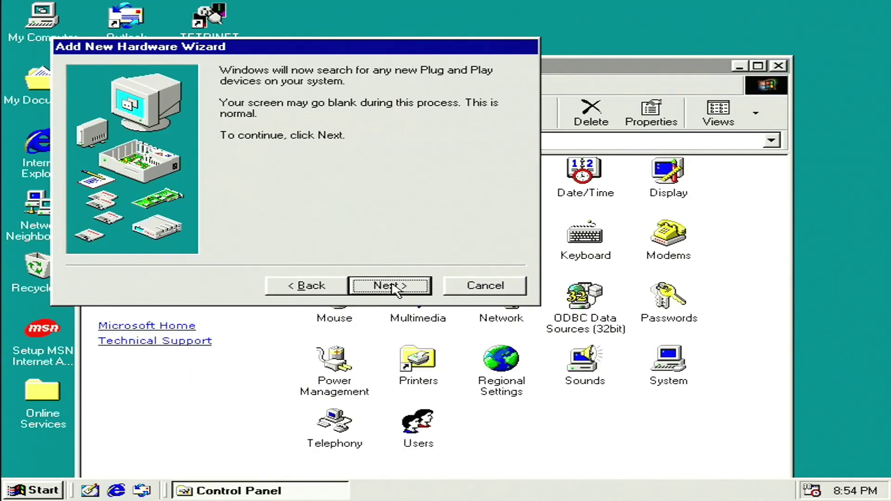
click(393, 285)
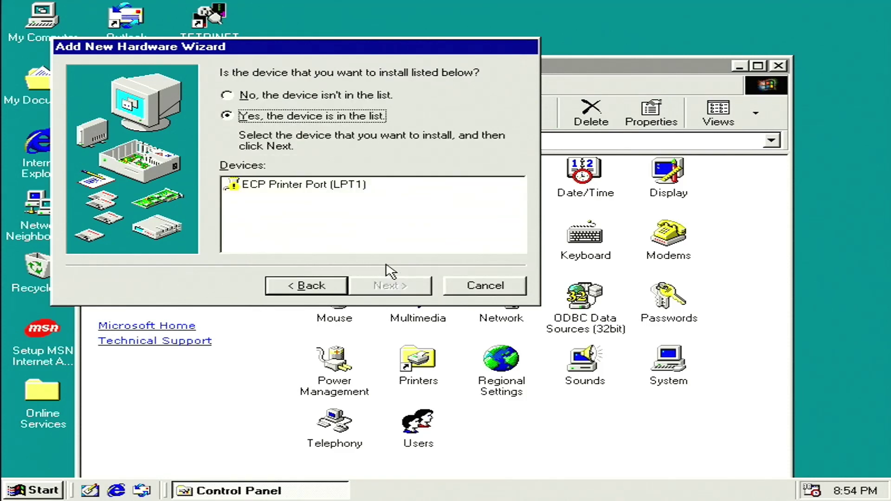
Declare that the device isn't in the list, detect non-Plug and Play hardware, install the detected devices and restart the computer.
click(355, 100)
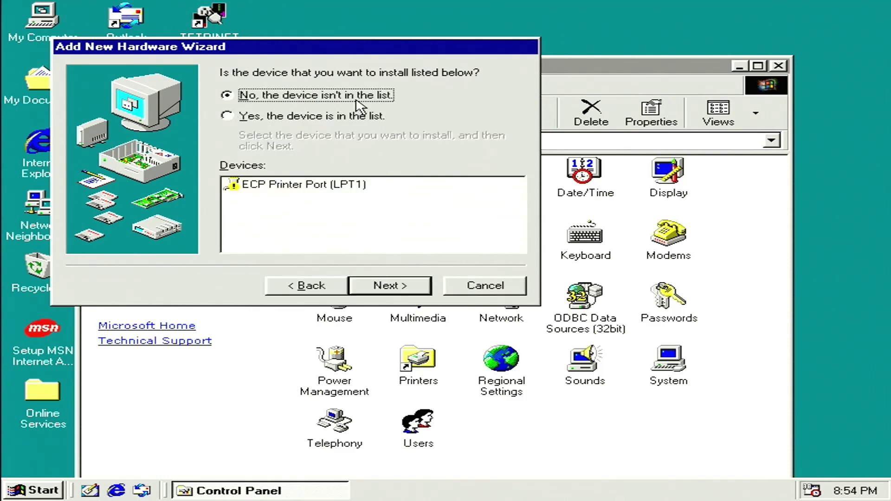
click(369, 288)
click(370, 288)
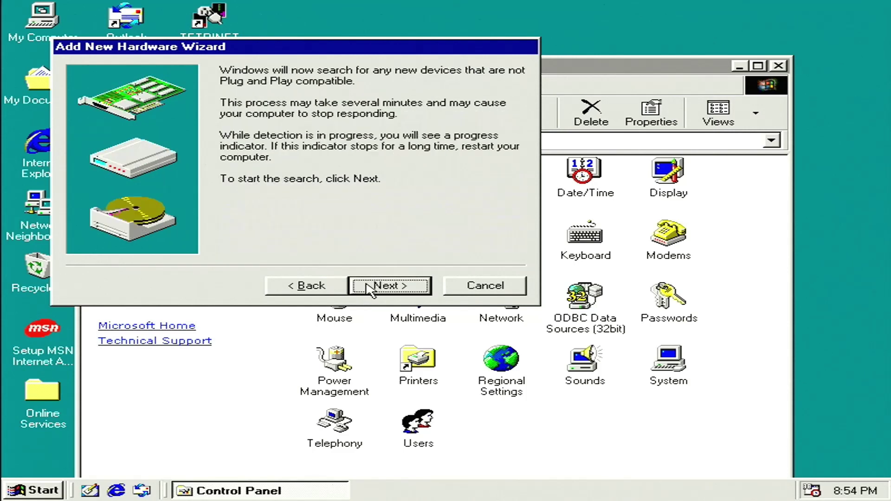
click(367, 285)
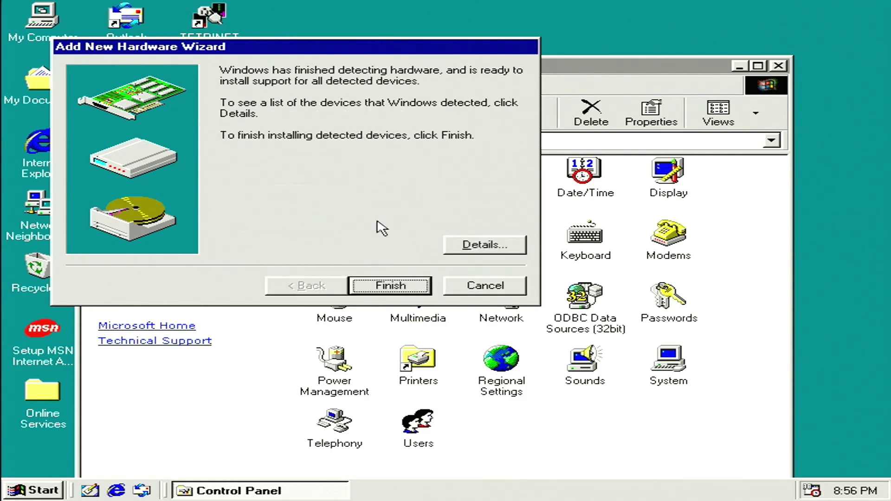
click(385, 284)
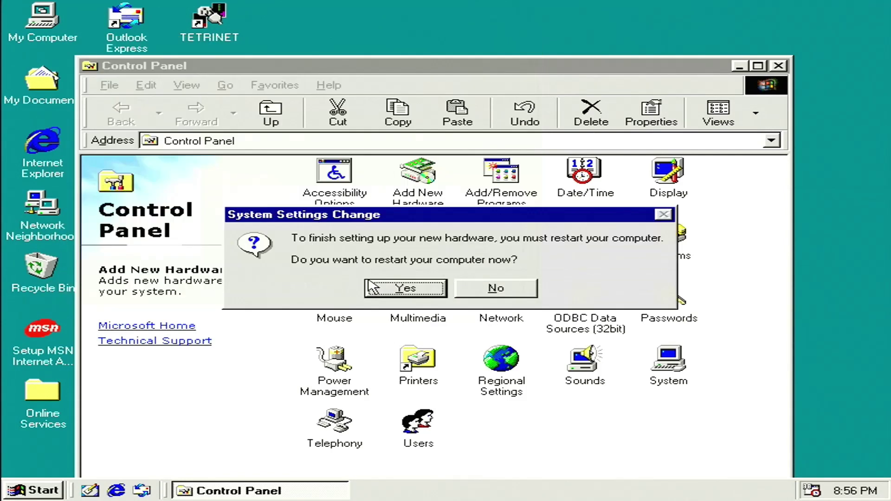
click(373, 286)
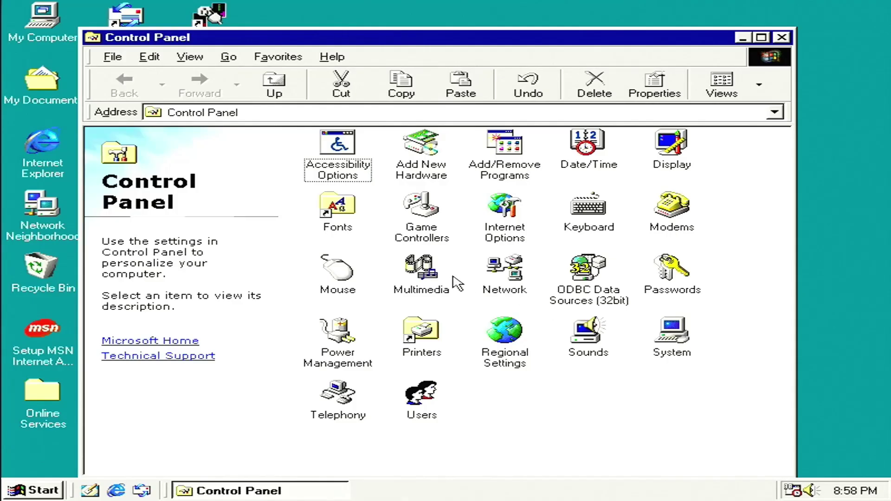
Review the preferred audio devices and the MIDI output in Multimedia Properties, leaving them as they are.
double_click(429, 278)
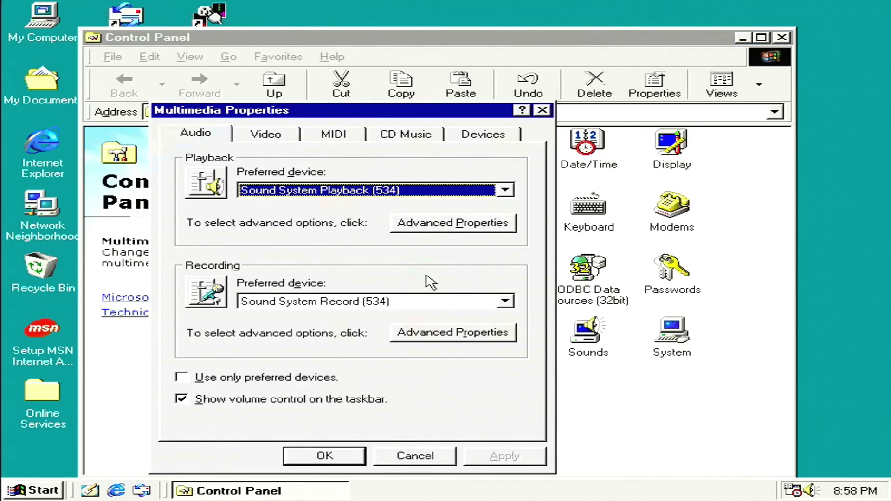
click(332, 135)
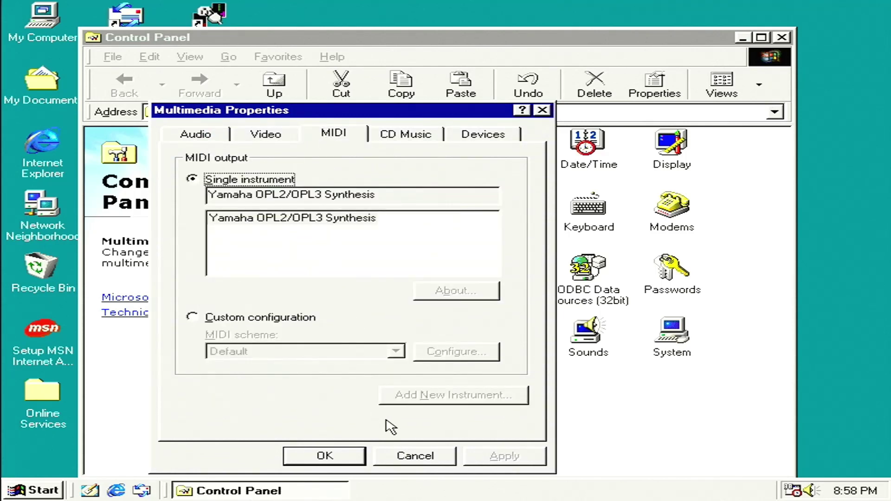
click(404, 457)
Preview the Critical Stop event's Chord sound in Sounds Properties, and end the Canyon MIDI playback by closing Windows Media Player.
double_click(588, 331)
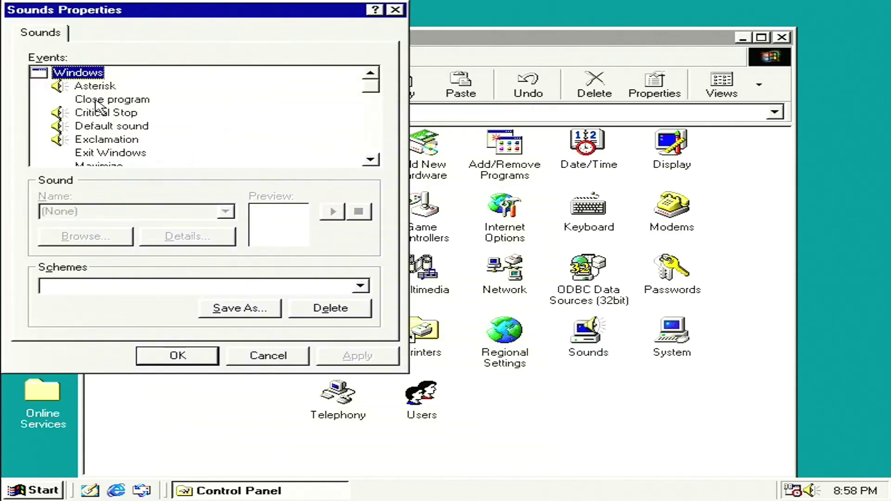
click(100, 114)
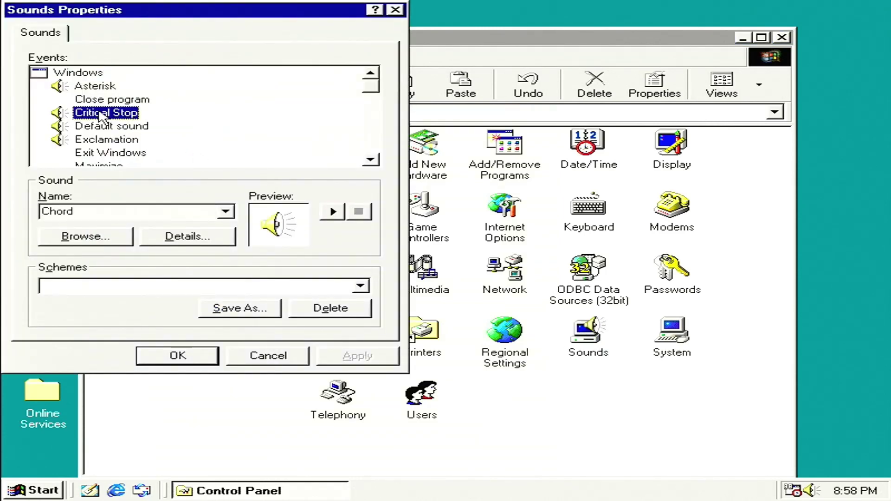
click(333, 213)
click(333, 212)
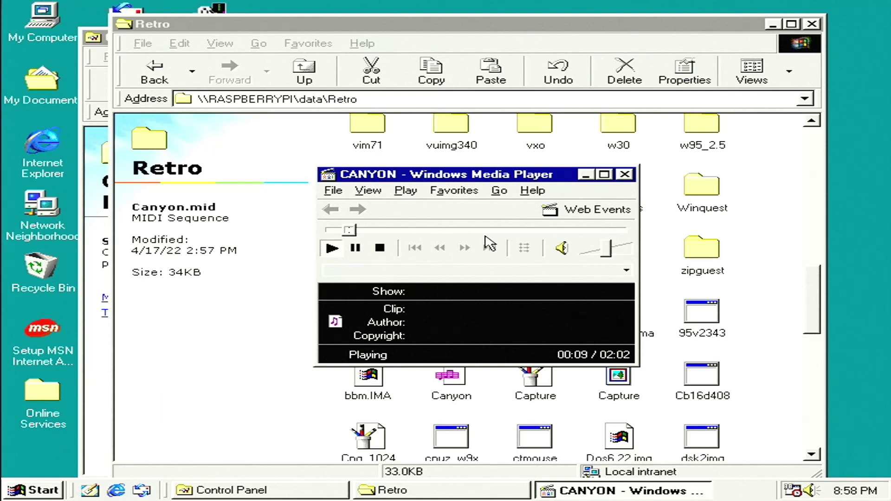
click(623, 176)
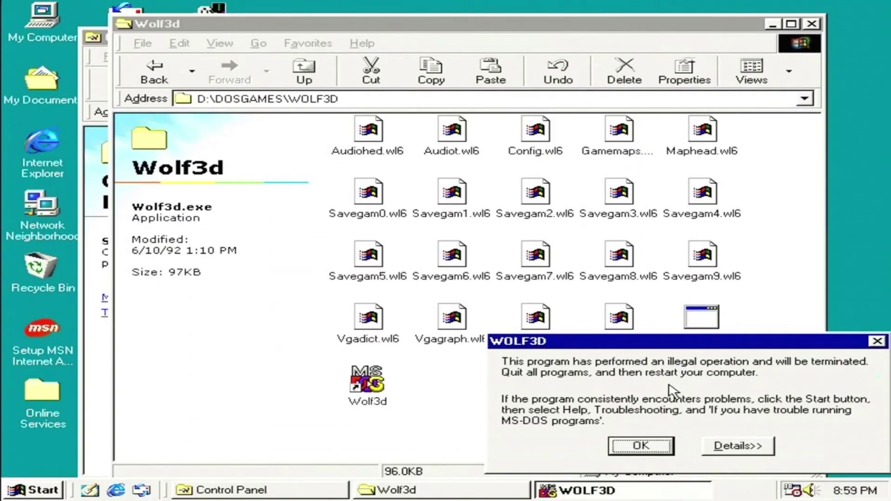
Dismiss the WOLF3D error and, with automatic settings off, set the interrupt request of MS Windows Sound System Compatible to 09.
click(641, 445)
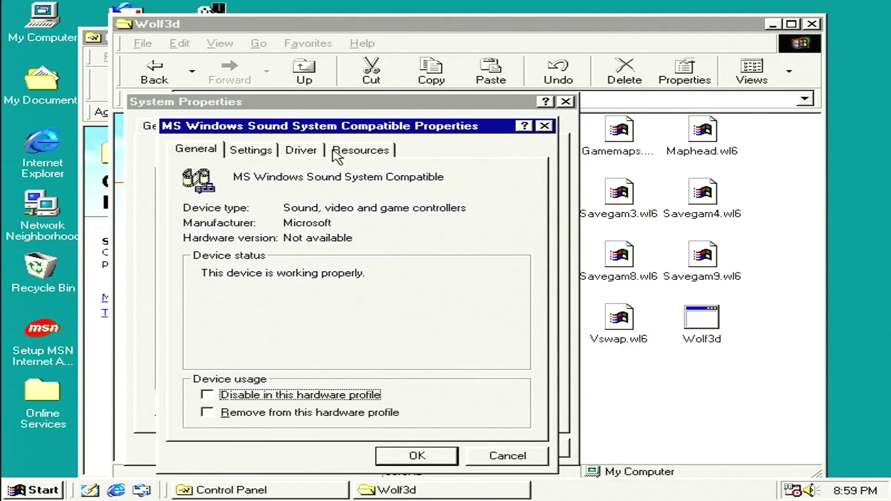
click(337, 154)
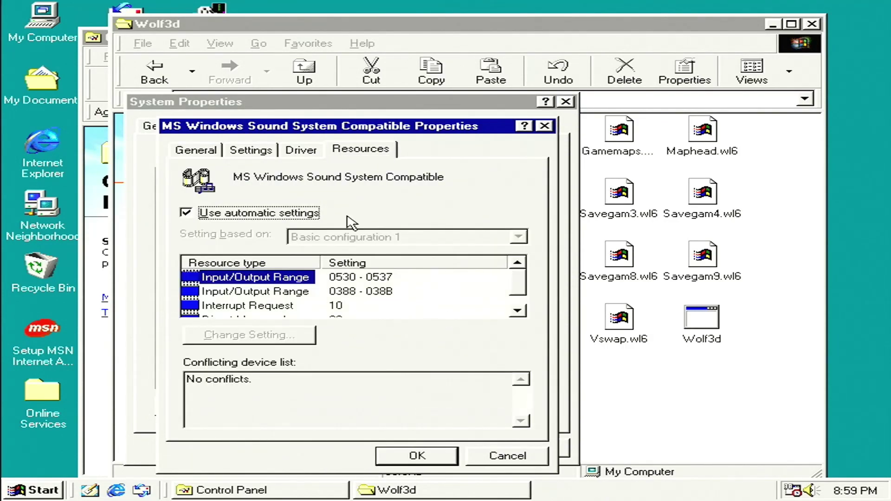
click(343, 214)
double_click(278, 292)
click(453, 329)
click(443, 445)
click(443, 449)
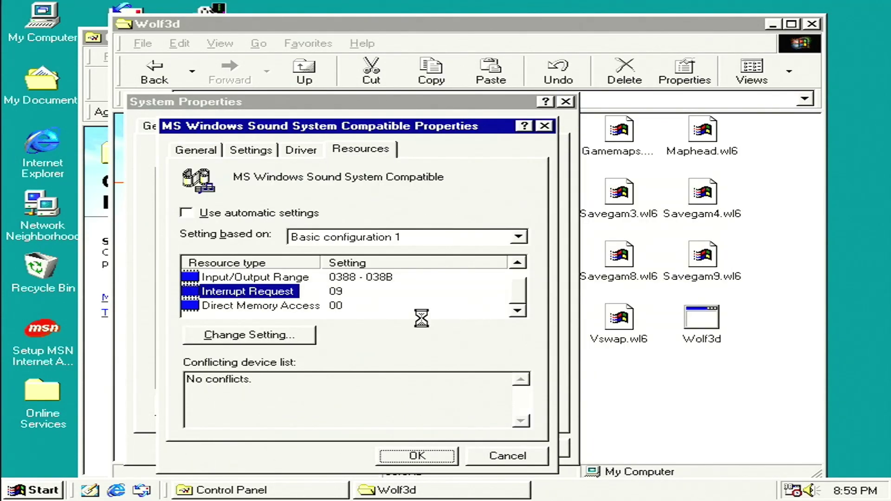
click(420, 449)
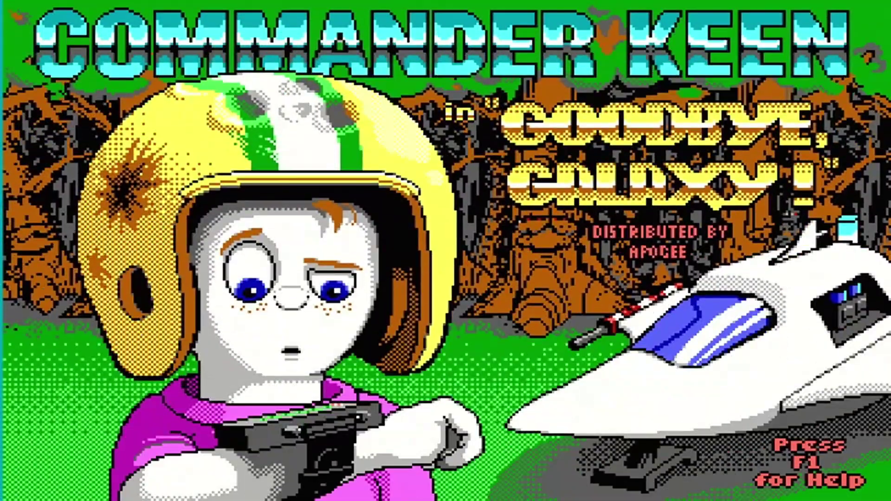
Leave the Commander Keen title screen, move Keen back past the stone houses, and bring up the main menu.
key(space)
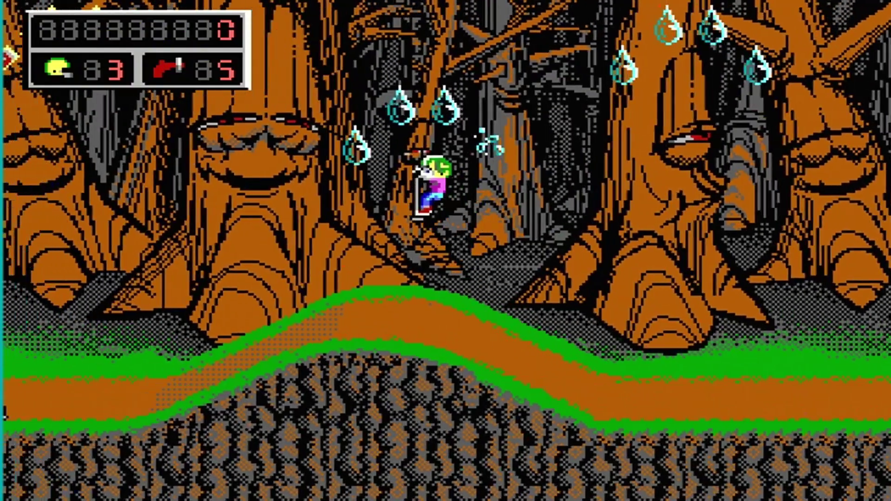
key(Left)
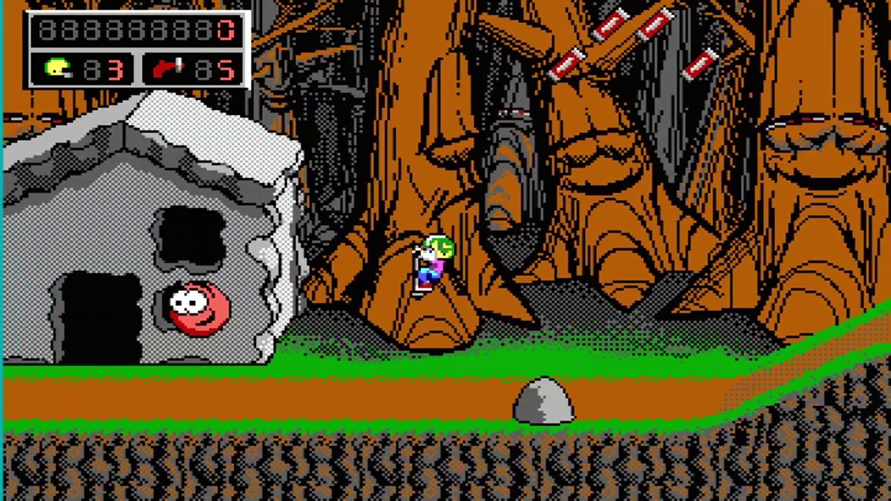
key(Left)
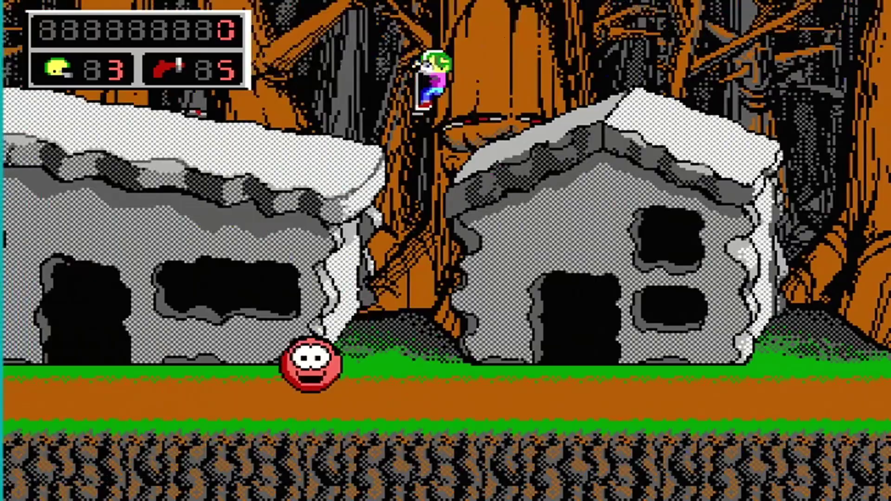
key(Escape)
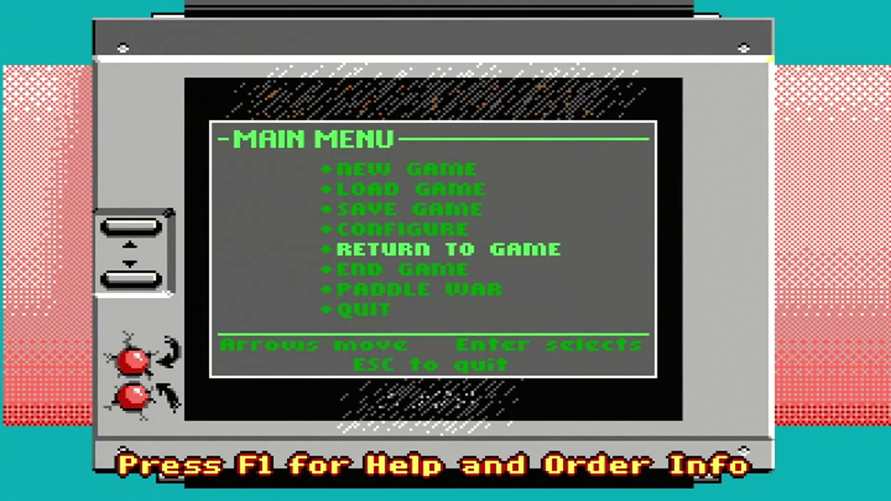